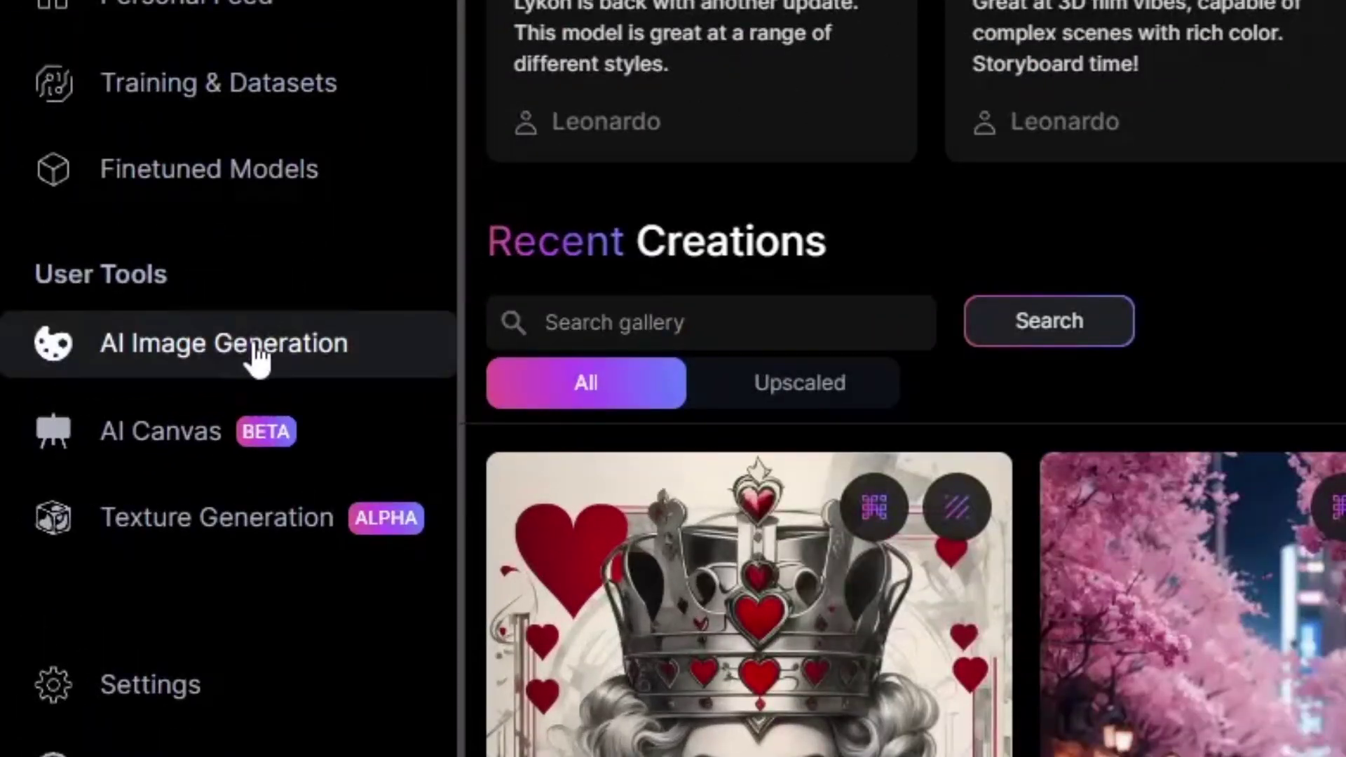
Step: Return to the Leonardo.Ai home dashboard with Featured Models and the Recent Creations gallery
{"action": "left_click", "coordinate": [254, 347]}
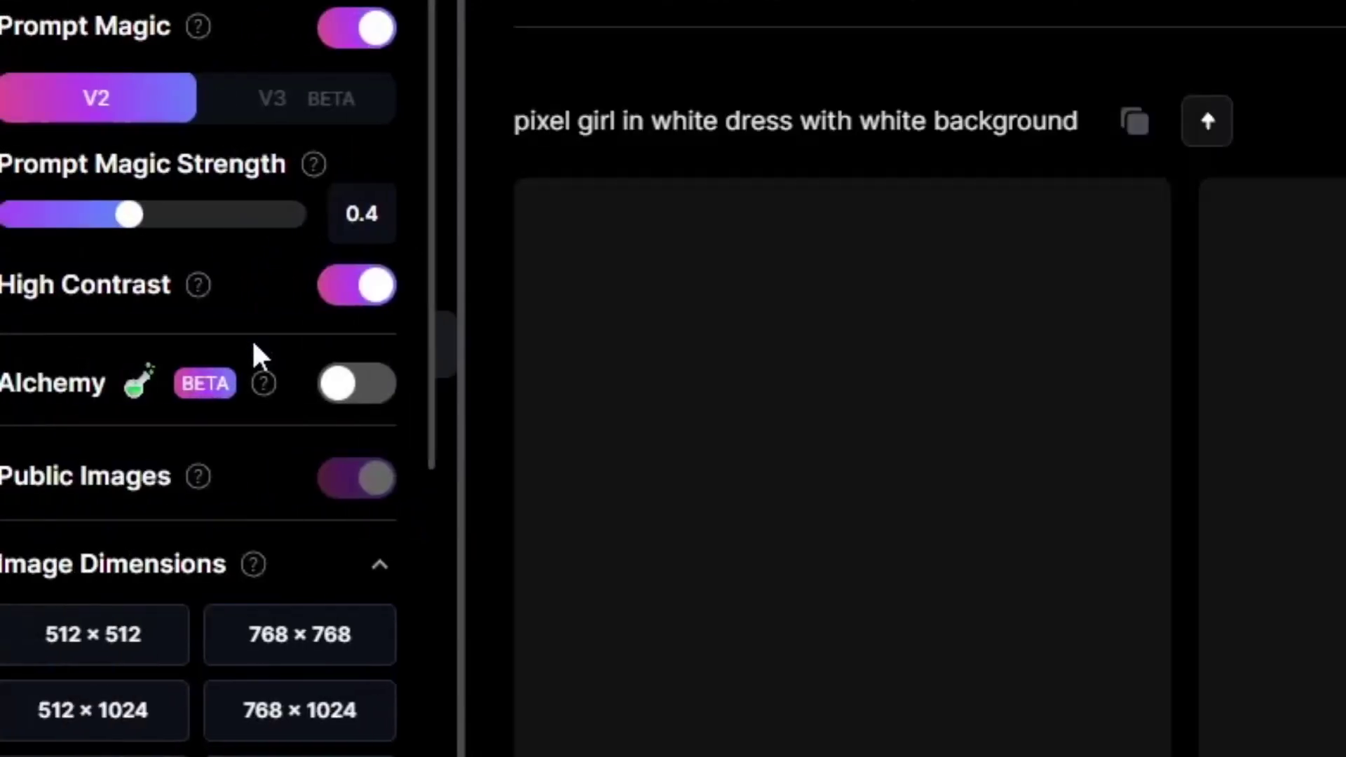
{"action": "scroll", "coordinate": [180, 319], "scroll_direction": "down", "scroll_amount": 5}
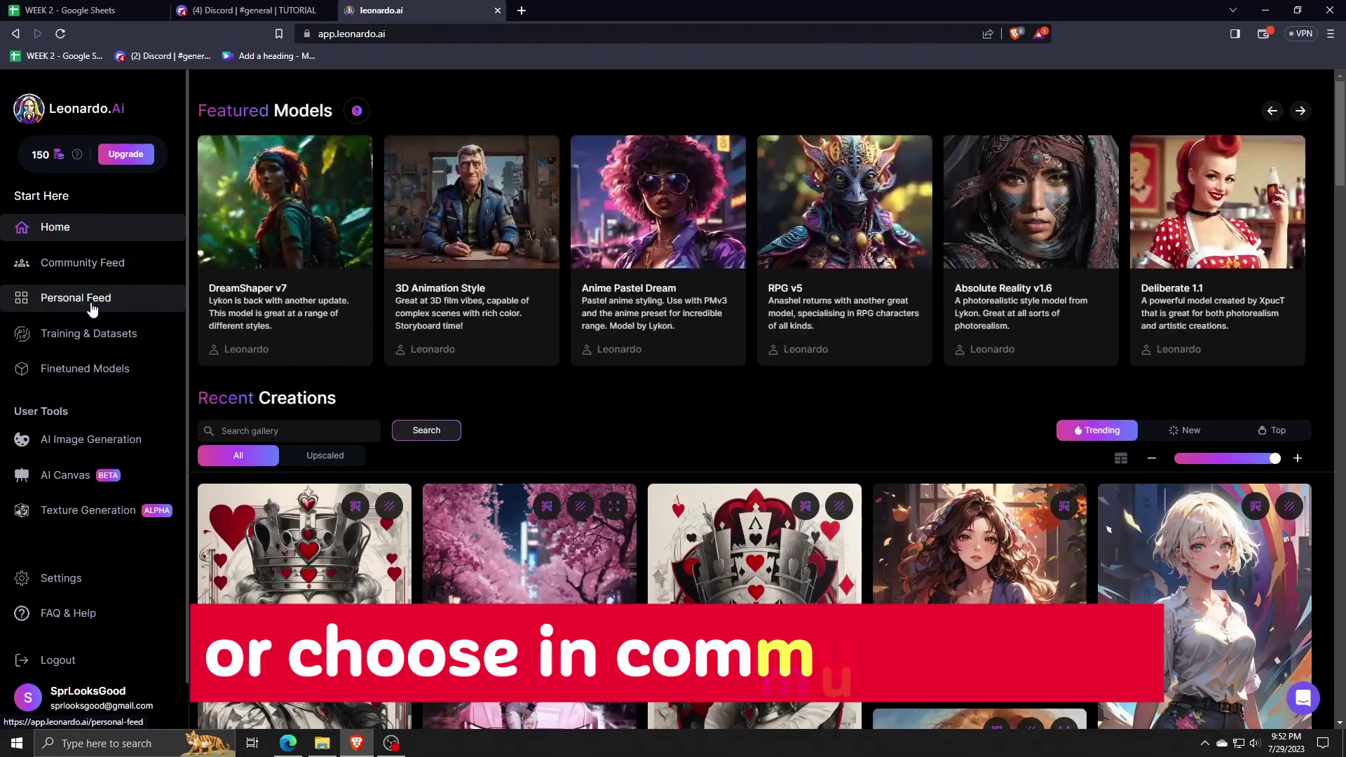
Step: Open the Community Feed and scroll its Trending gallery to the Cyber samurai black card
{"action": "left_click", "coordinate": [101, 298]}
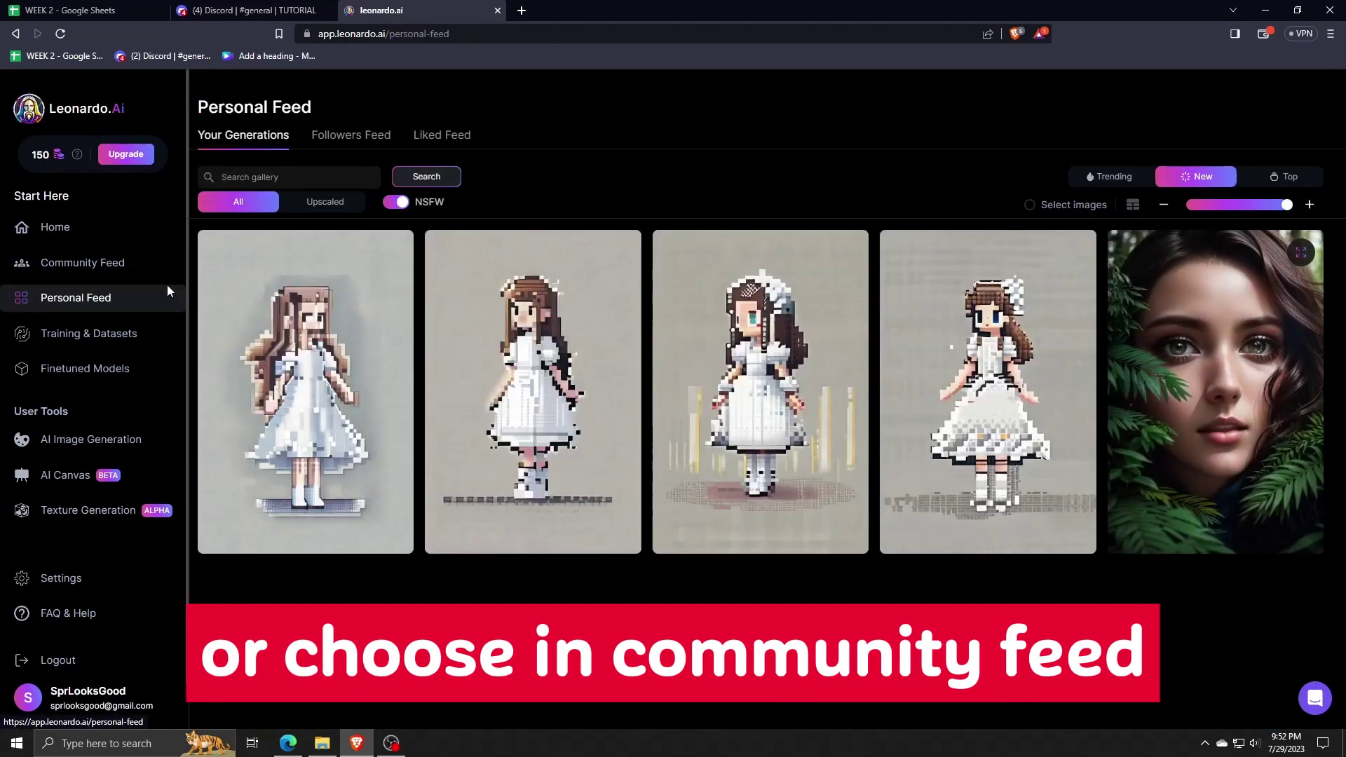
{"action": "left_click", "coordinate": [106, 262]}
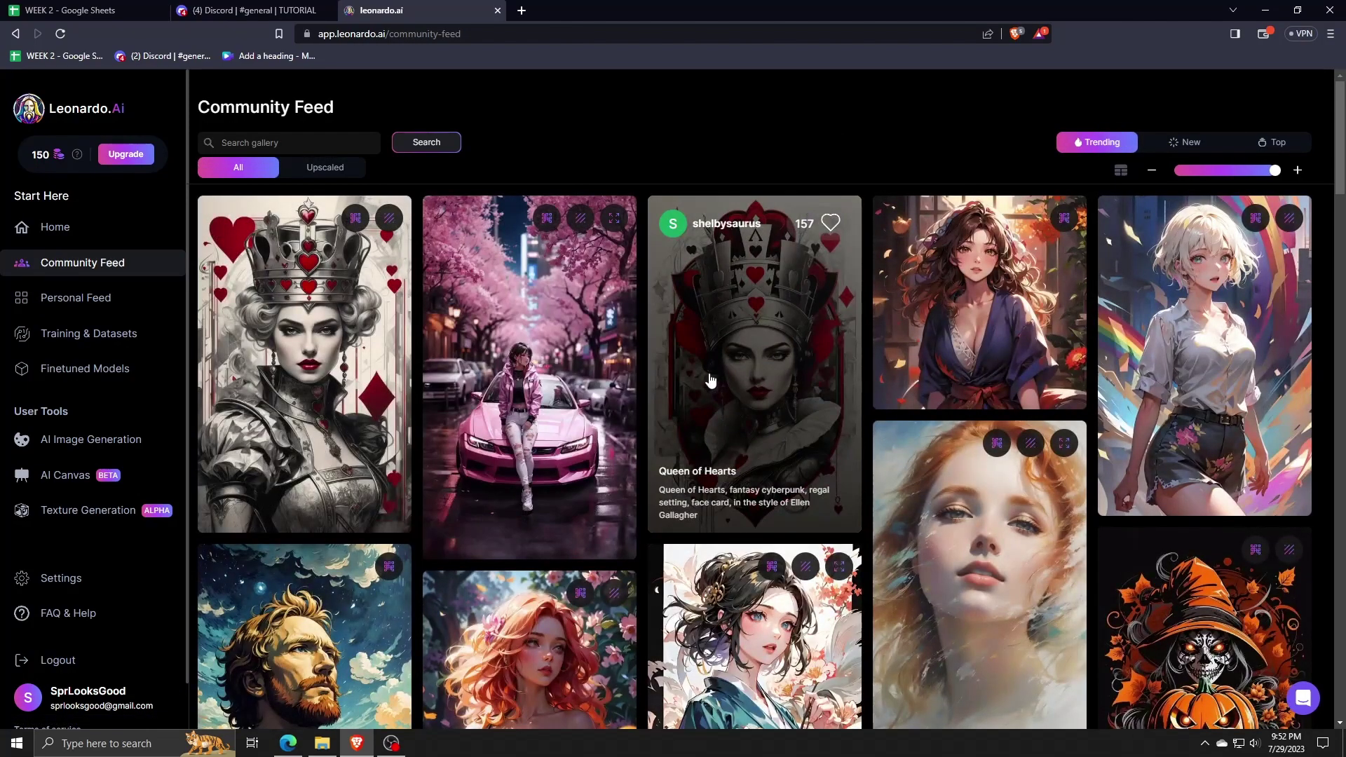
{"action": "scroll", "coordinate": [710, 379], "scroll_direction": "down", "scroll_amount": 6}
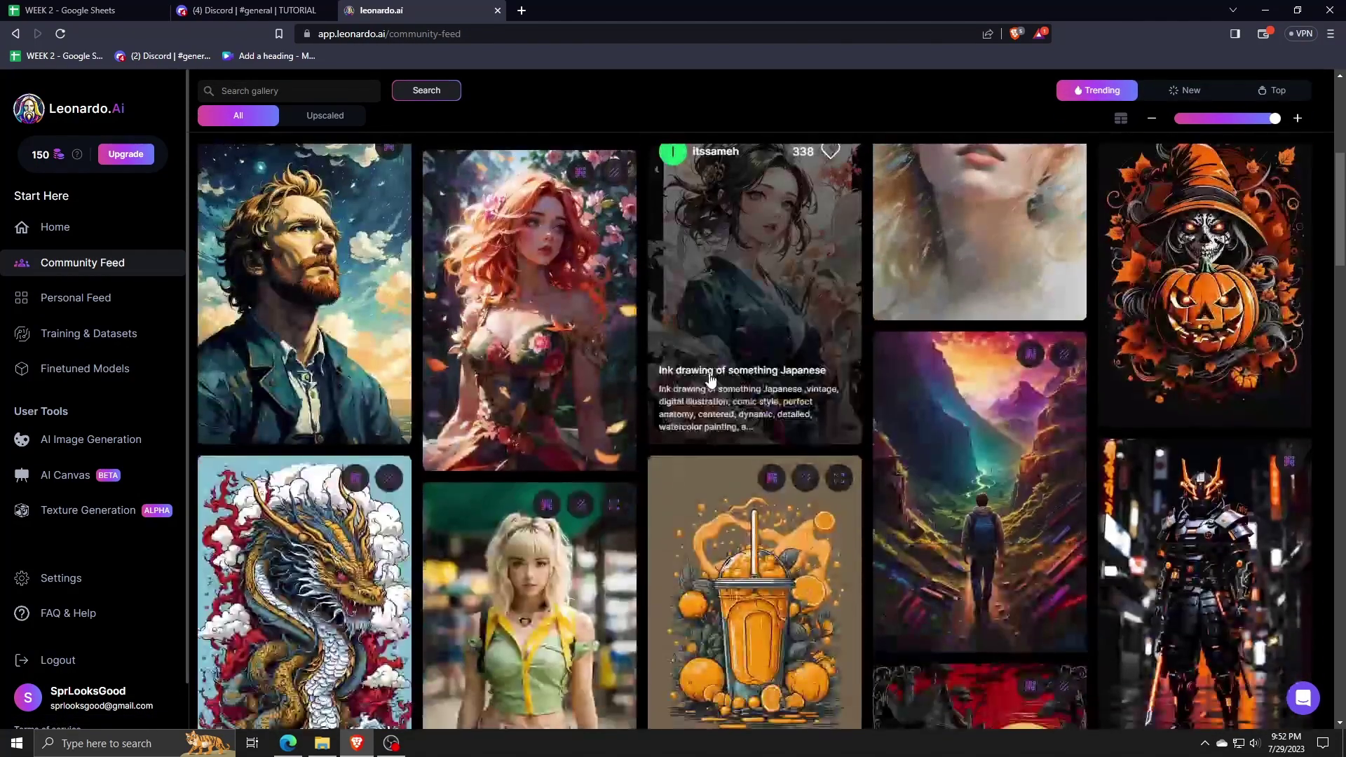
{"action": "scroll", "coordinate": [710, 379], "scroll_direction": "down", "scroll_amount": 5}
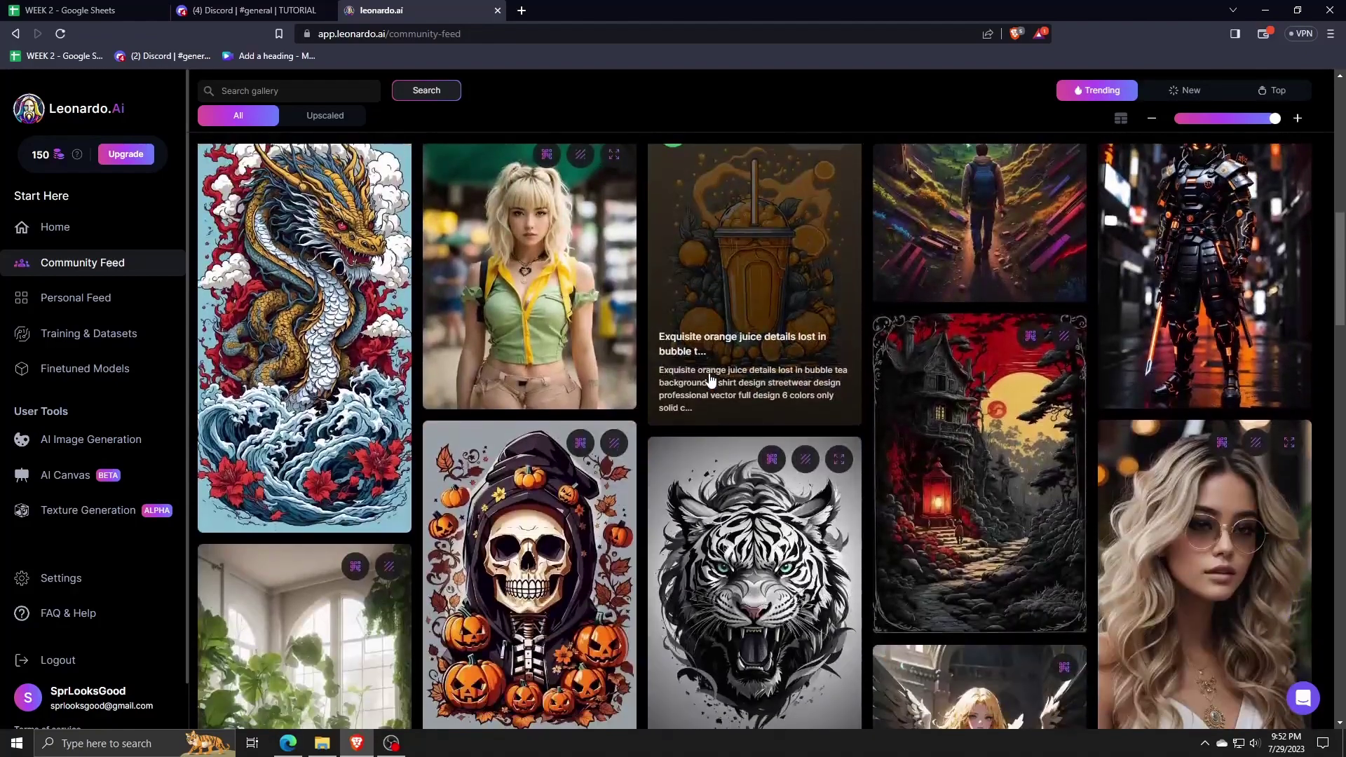
{"action": "scroll", "coordinate": [710, 379], "scroll_direction": "down", "scroll_amount": 2}
{"action": "scroll", "coordinate": [710, 379], "scroll_direction": "up", "scroll_amount": 4}
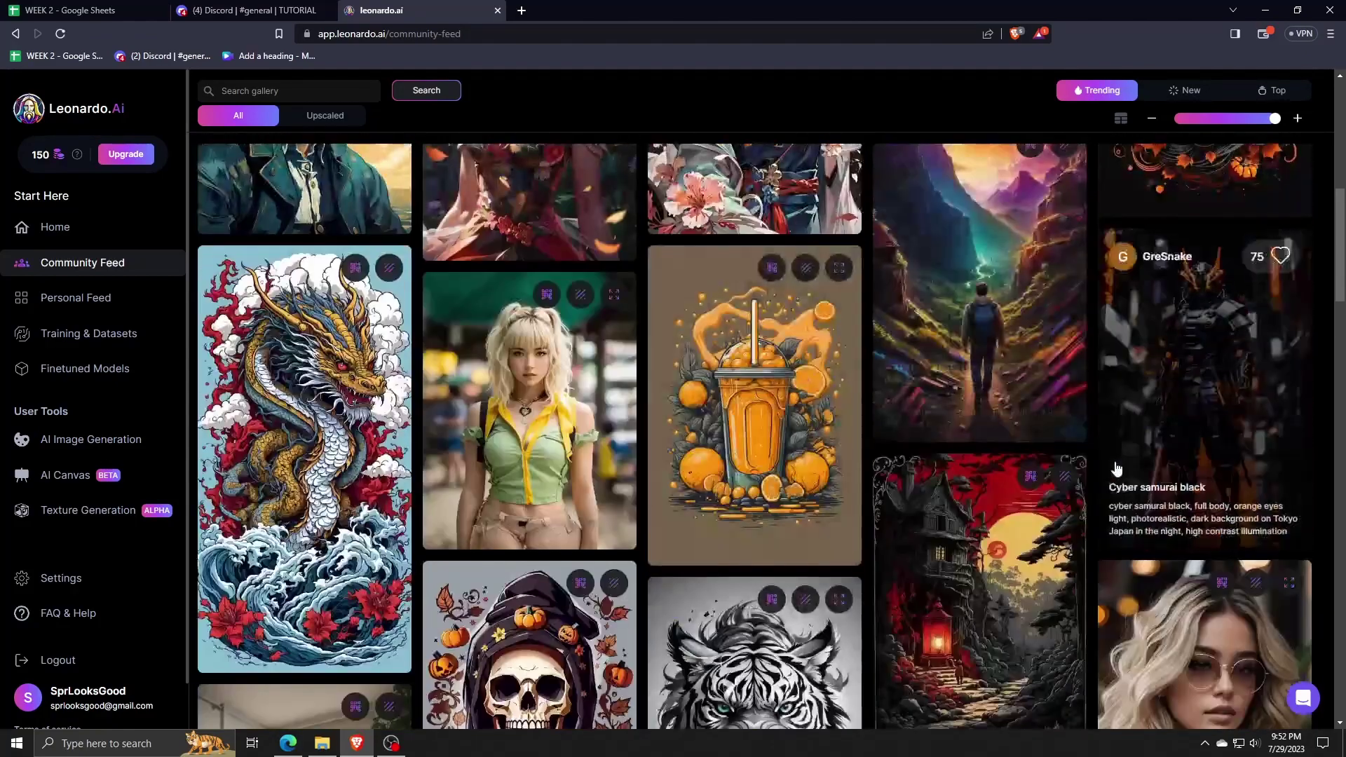
Step: Send the Cyber samurai black image to Image2Image, loading its prompt with DreamShaper v7
{"action": "left_click", "coordinate": [1185, 428]}
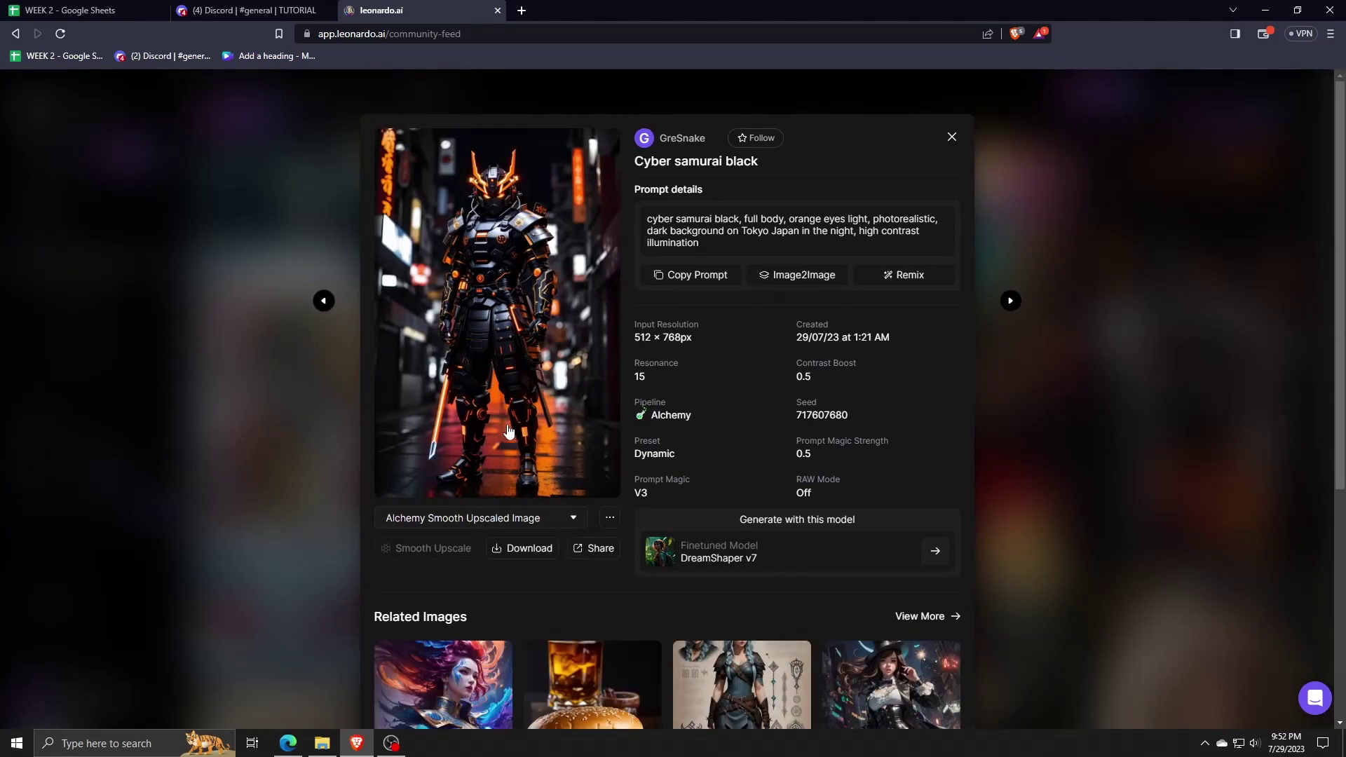
{"action": "left_click", "coordinate": [786, 278]}
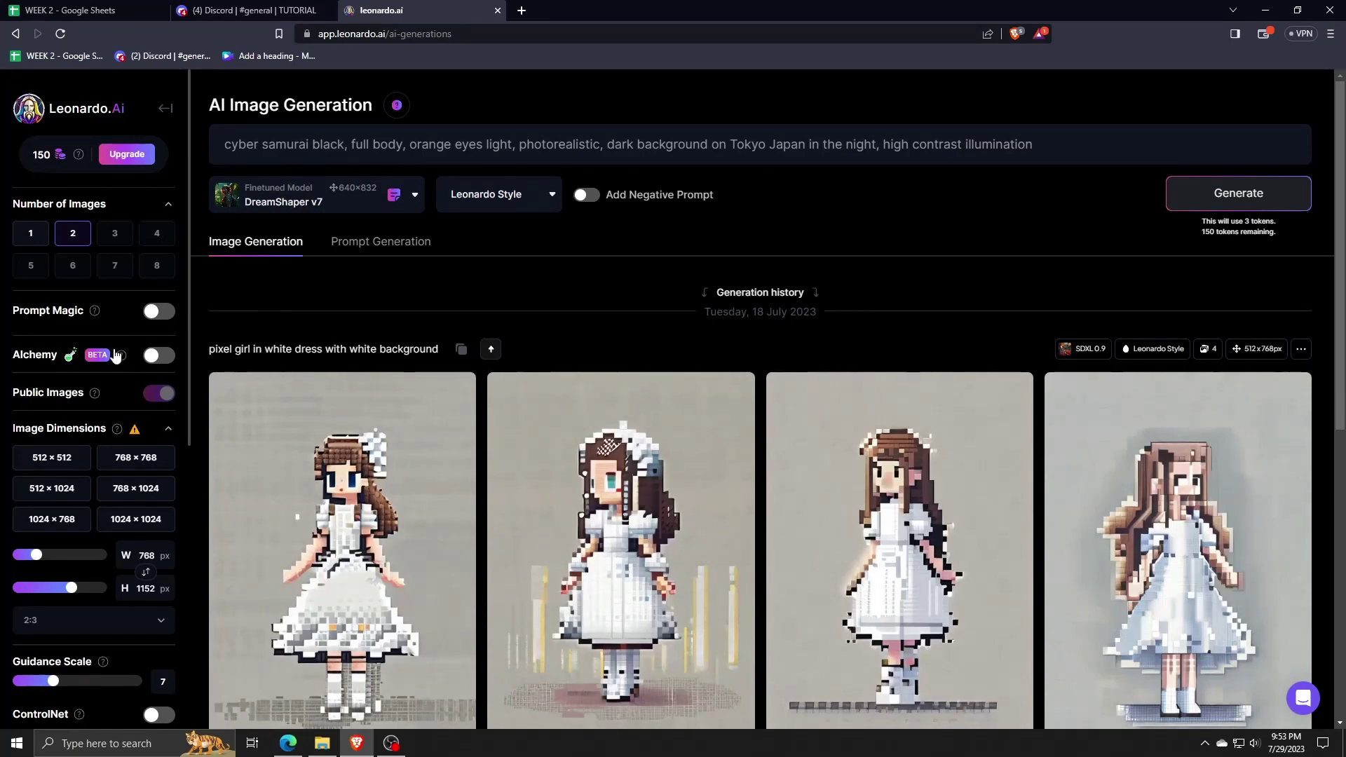
Step: Switch ControlNet on, reviewing the mode list but keeping Pose to Image at weight 1
{"action": "scroll", "coordinate": [143, 350], "scroll_direction": "down", "scroll_amount": 2}
{"action": "scroll", "coordinate": [142, 350], "scroll_direction": "down", "scroll_amount": 2}
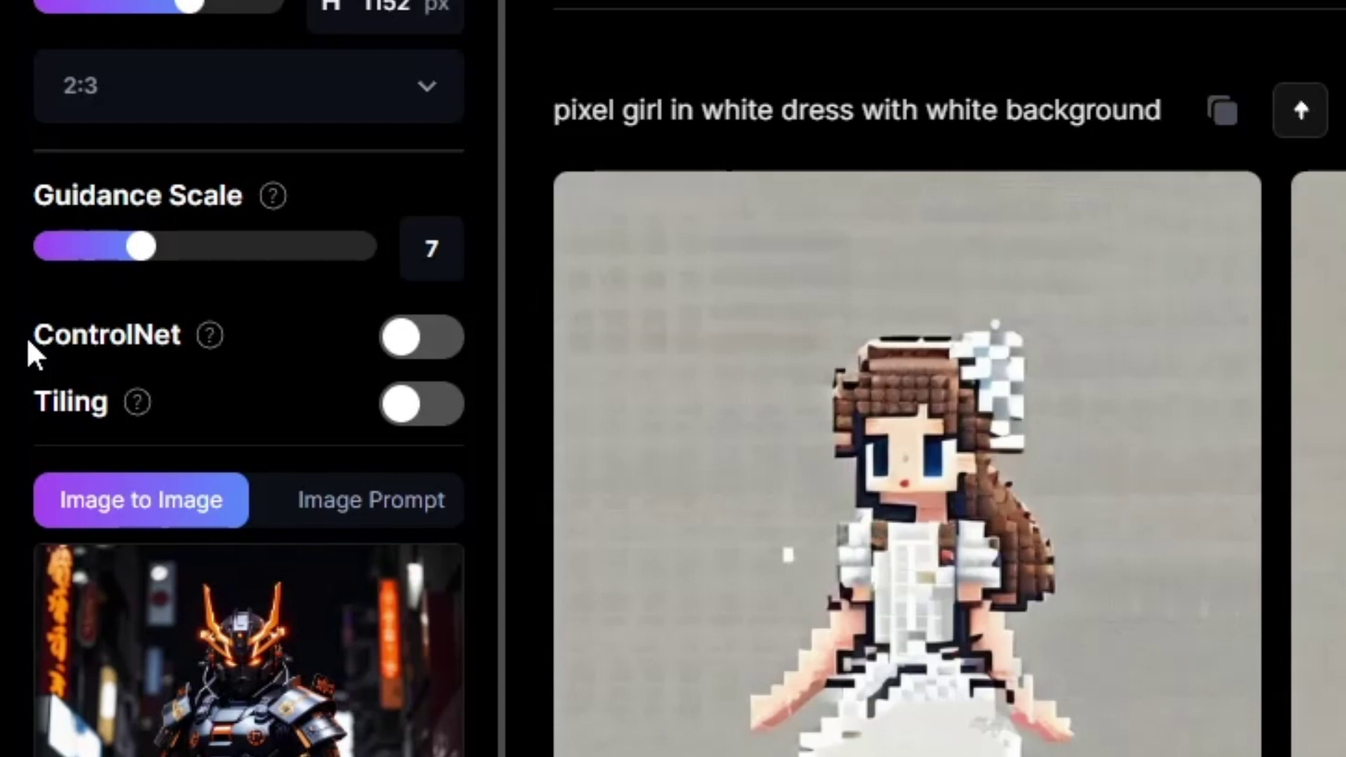
{"action": "left_click_drag", "start_coordinate": [31, 343], "coordinate": [172, 335]}
{"action": "left_click", "coordinate": [449, 352]}
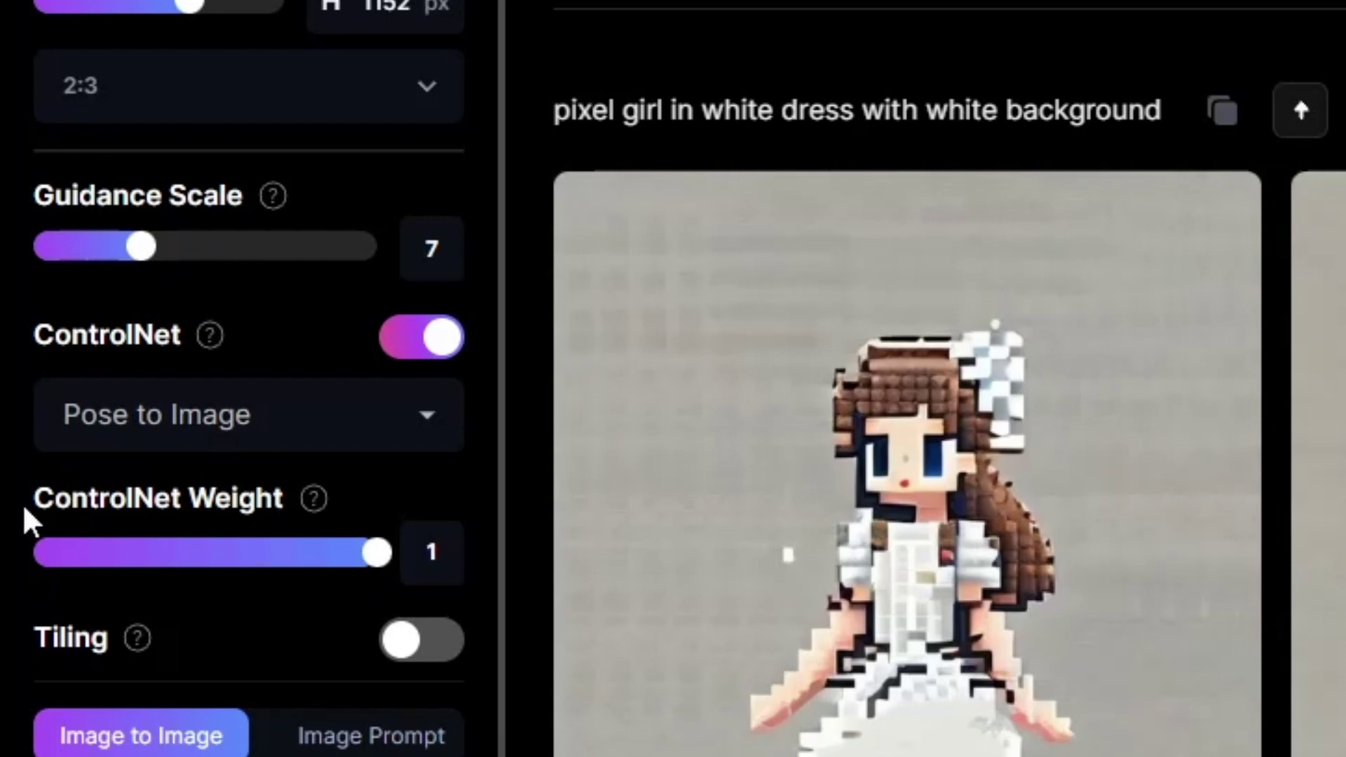
{"action": "left_click_drag", "start_coordinate": [46, 499], "coordinate": [325, 499]}
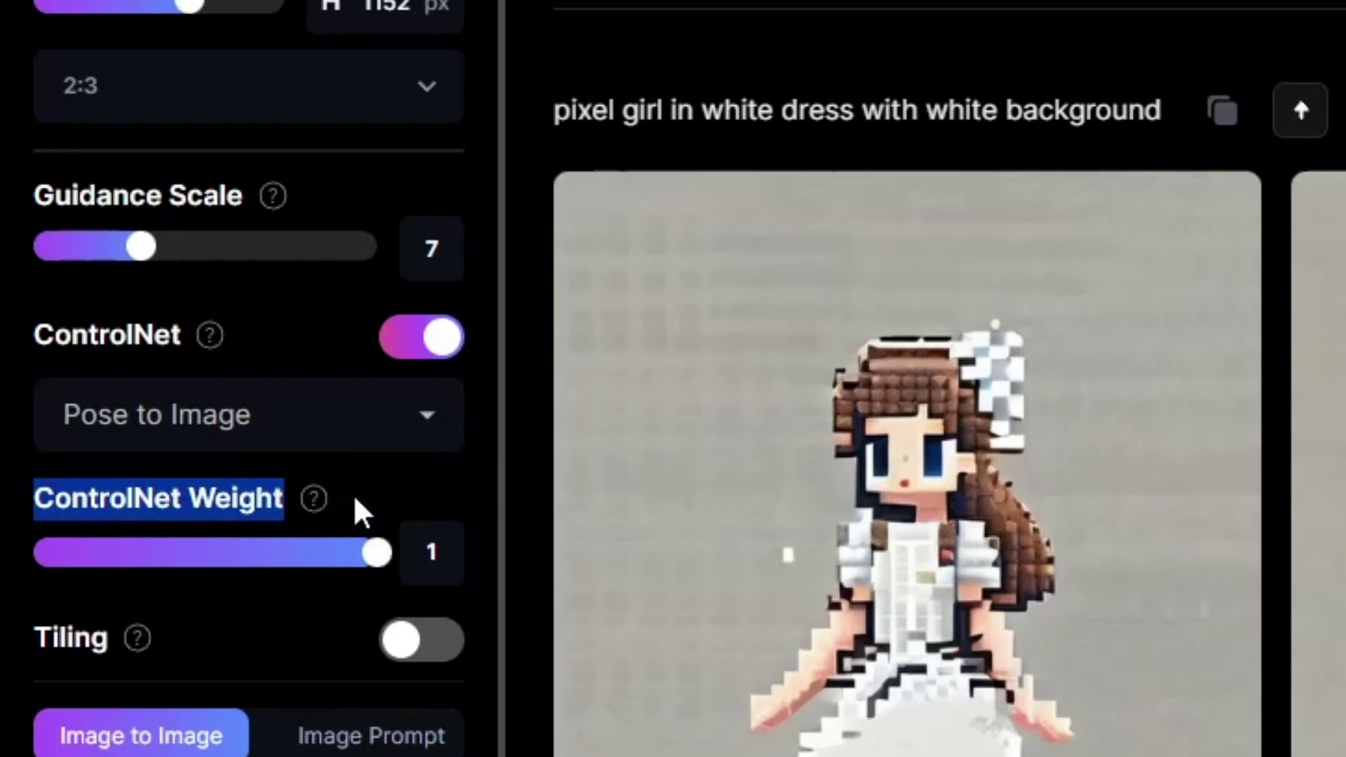
{"action": "left_click", "coordinate": [390, 487]}
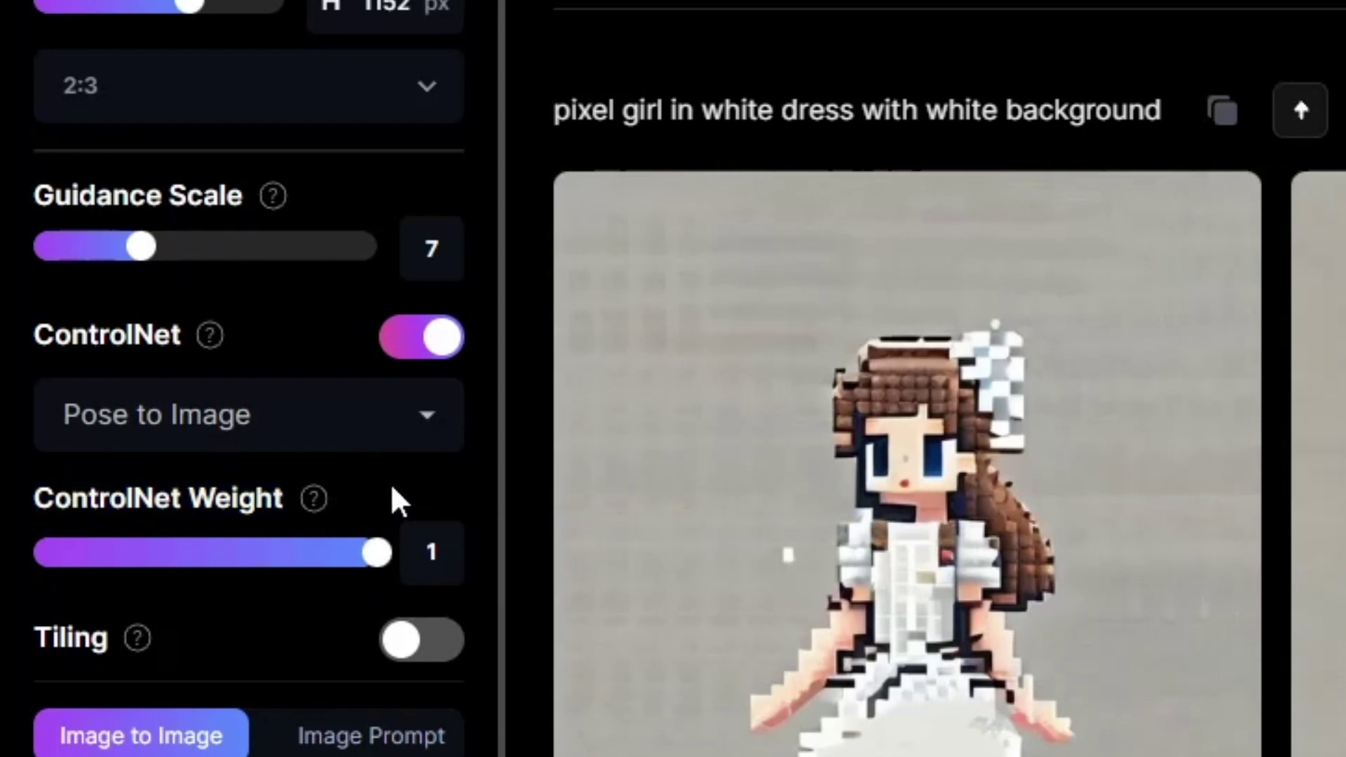
{"action": "left_click", "coordinate": [384, 419]}
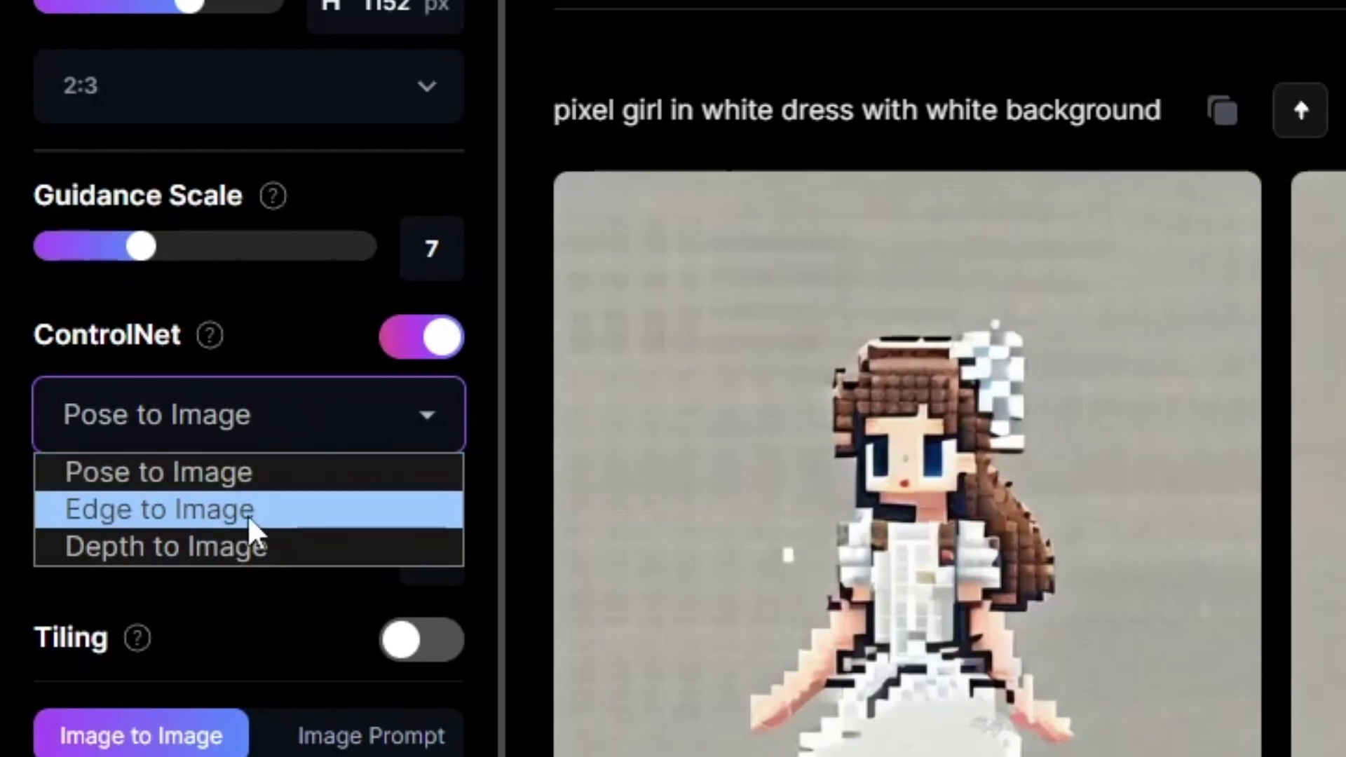
{"action": "left_click", "coordinate": [487, 520]}
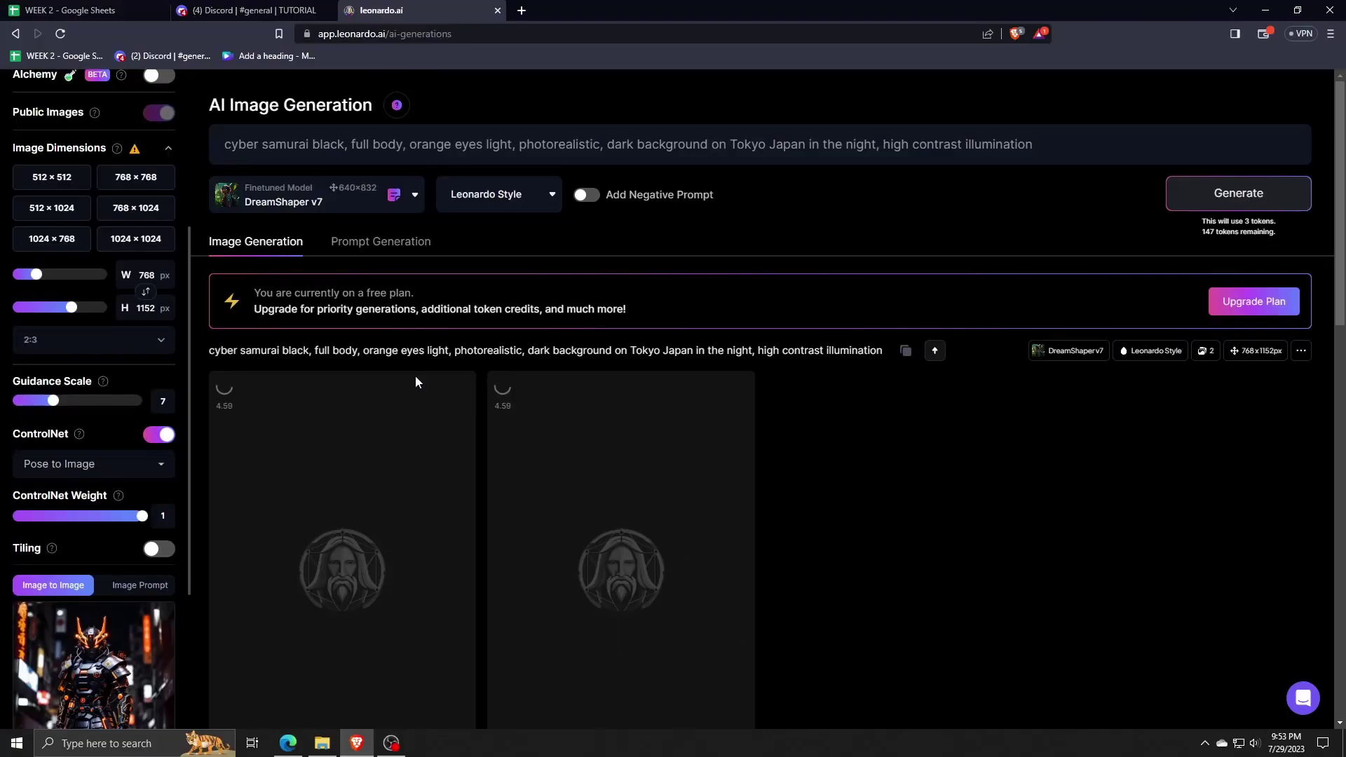
Step: Generate two 768×1152 pose-guided cyber samurai images with DreamShaper v7 and ControlNet
{"action": "scroll", "coordinate": [1115, 198], "scroll_direction": "down", "scroll_amount": 2}
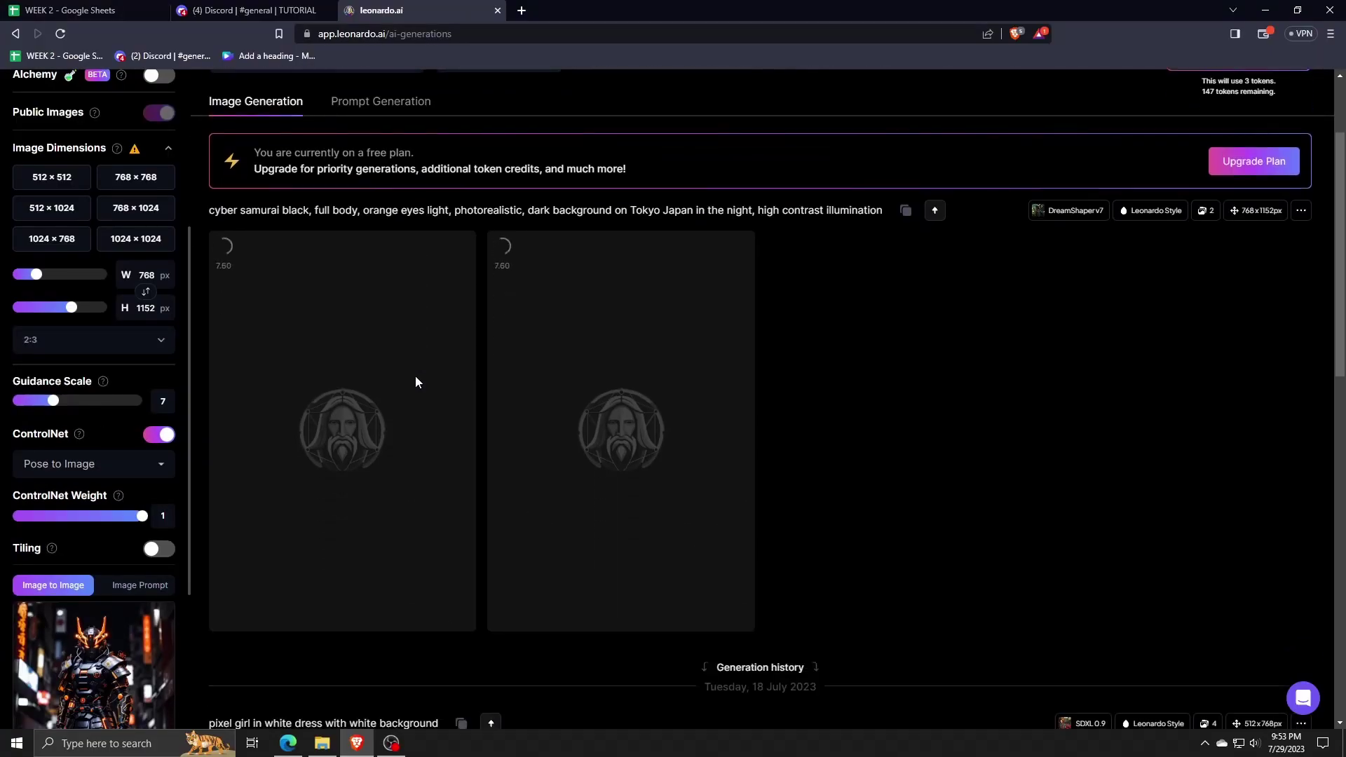
{"action": "scroll", "coordinate": [133, 465], "scroll_direction": "down", "scroll_amount": 3}
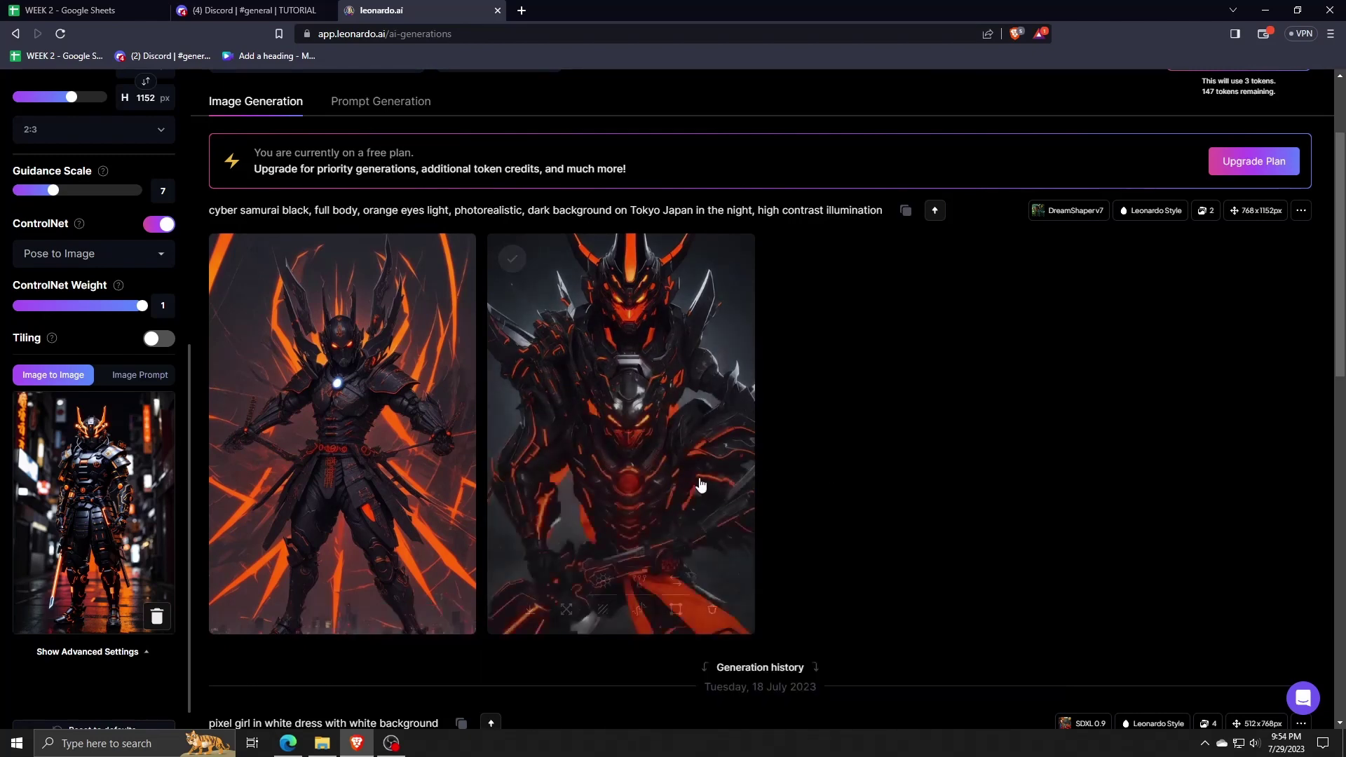
{"action": "mouse_move", "coordinate": [684, 511]}
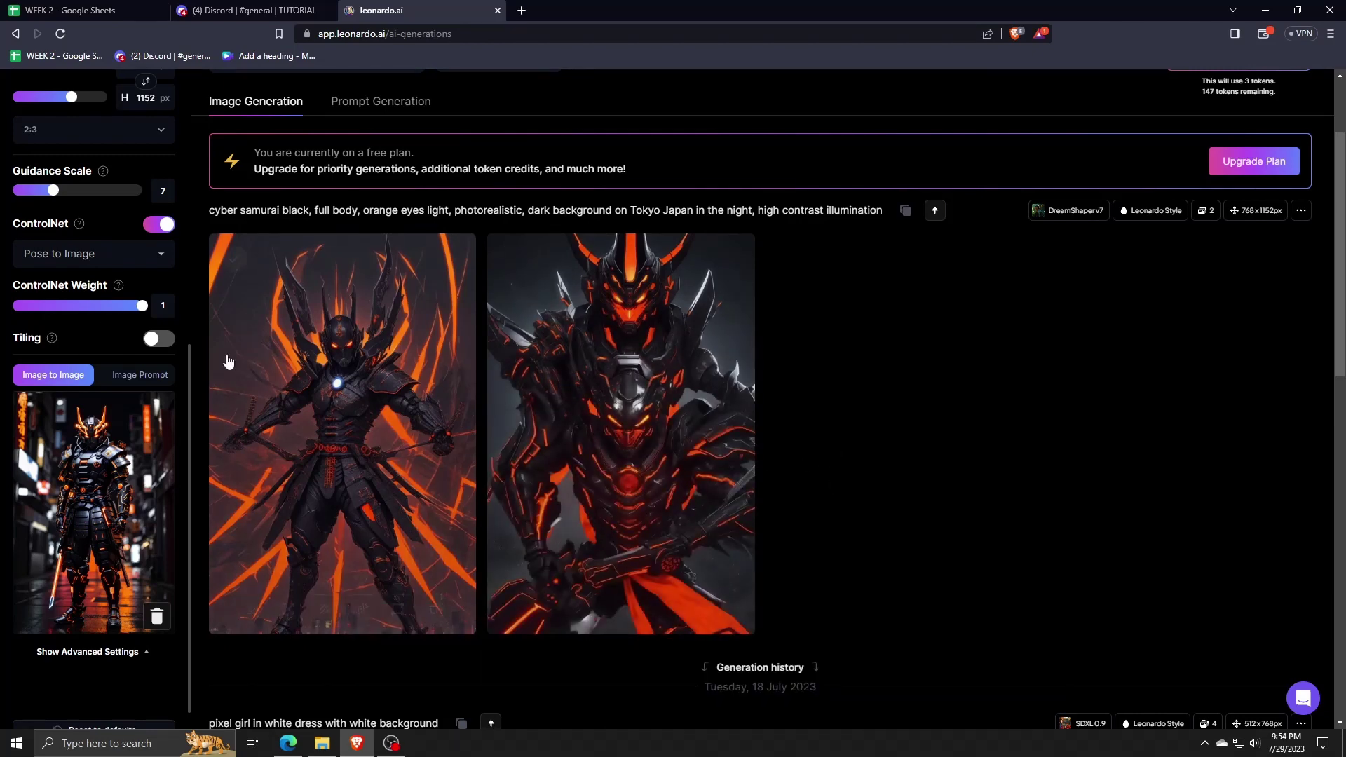
{"action": "scroll", "coordinate": [86, 288], "scroll_direction": "up", "scroll_amount": 4}
{"action": "scroll", "coordinate": [86, 288], "scroll_direction": "up", "scroll_amount": 1}
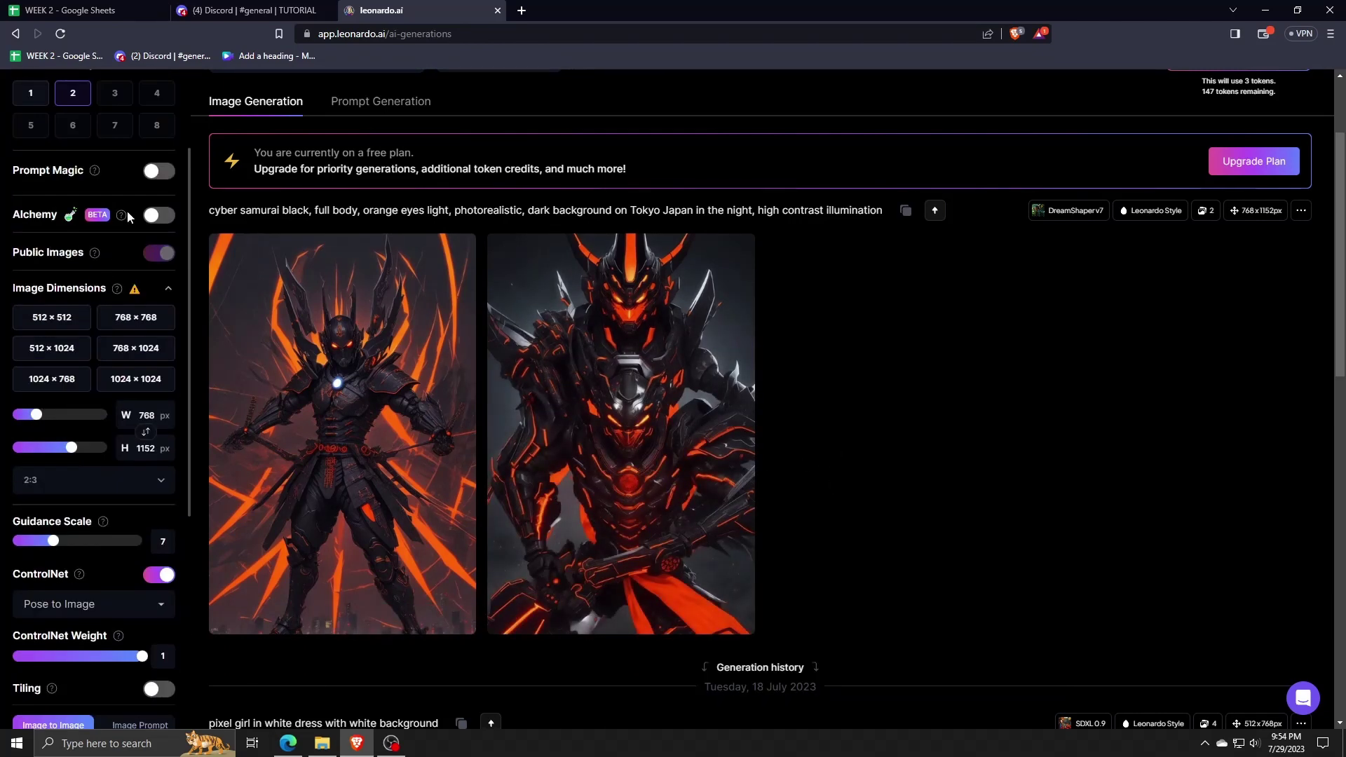
Step: Set the output size to 512×512 and generate another Pose to Image samurai pair
{"action": "left_click", "coordinate": [67, 326]}
{"action": "scroll", "coordinate": [880, 420], "scroll_direction": "up", "scroll_amount": 2}
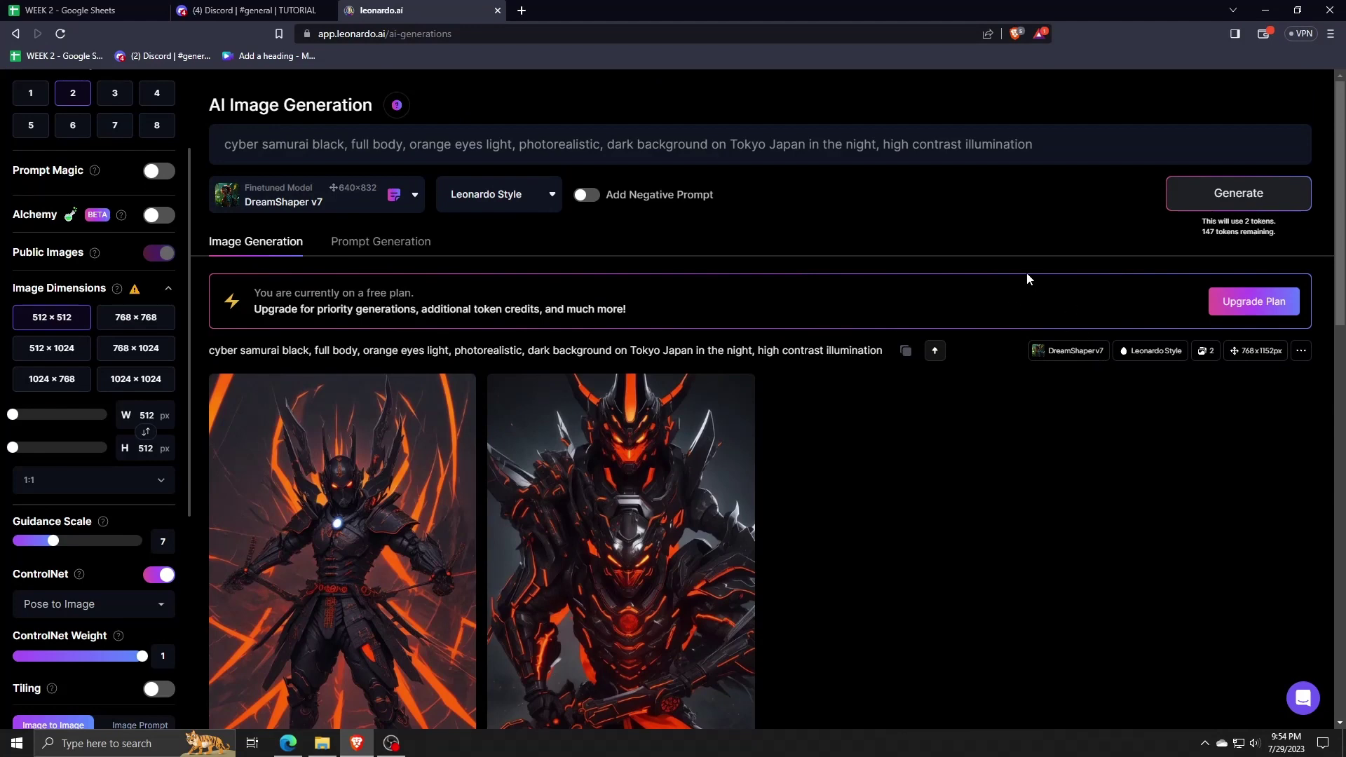
{"action": "left_click", "coordinate": [1219, 207]}
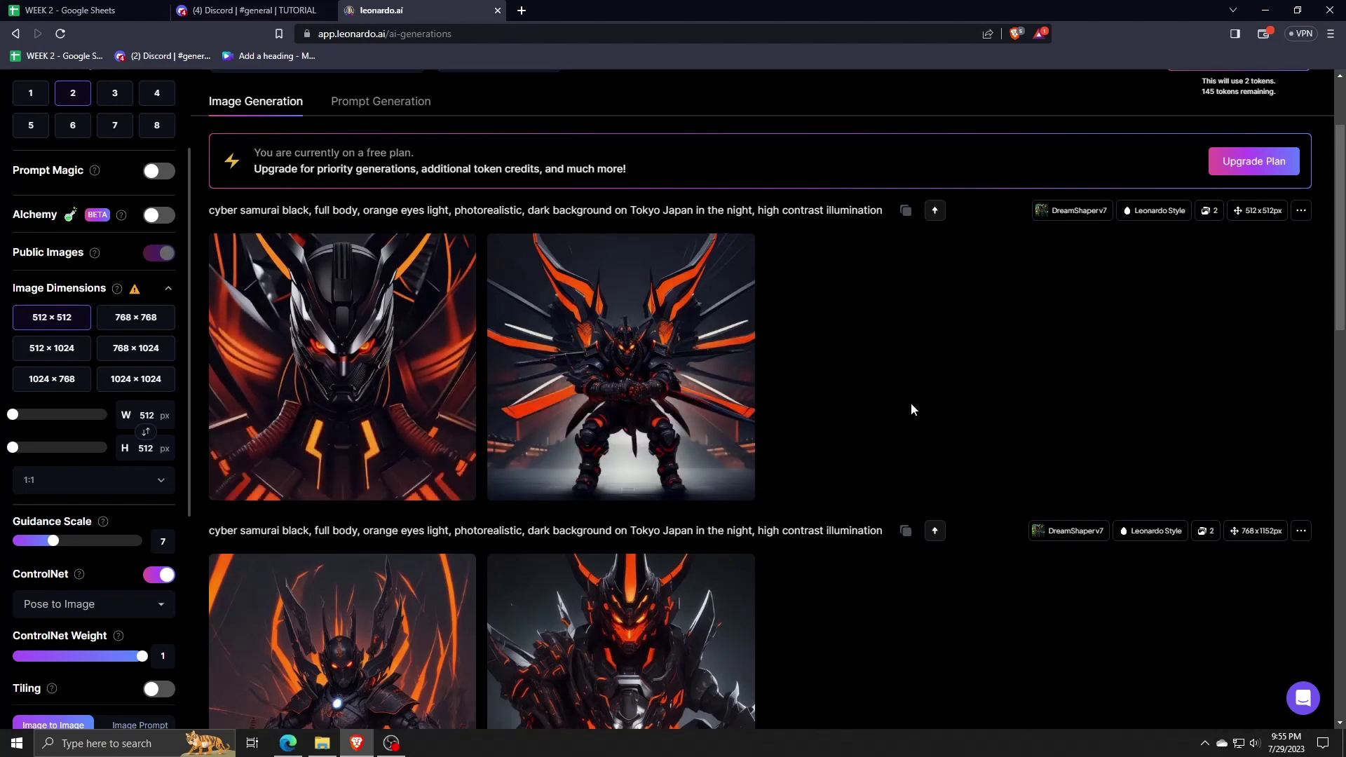
{"action": "scroll", "coordinate": [84, 434], "scroll_direction": "down", "scroll_amount": 2}
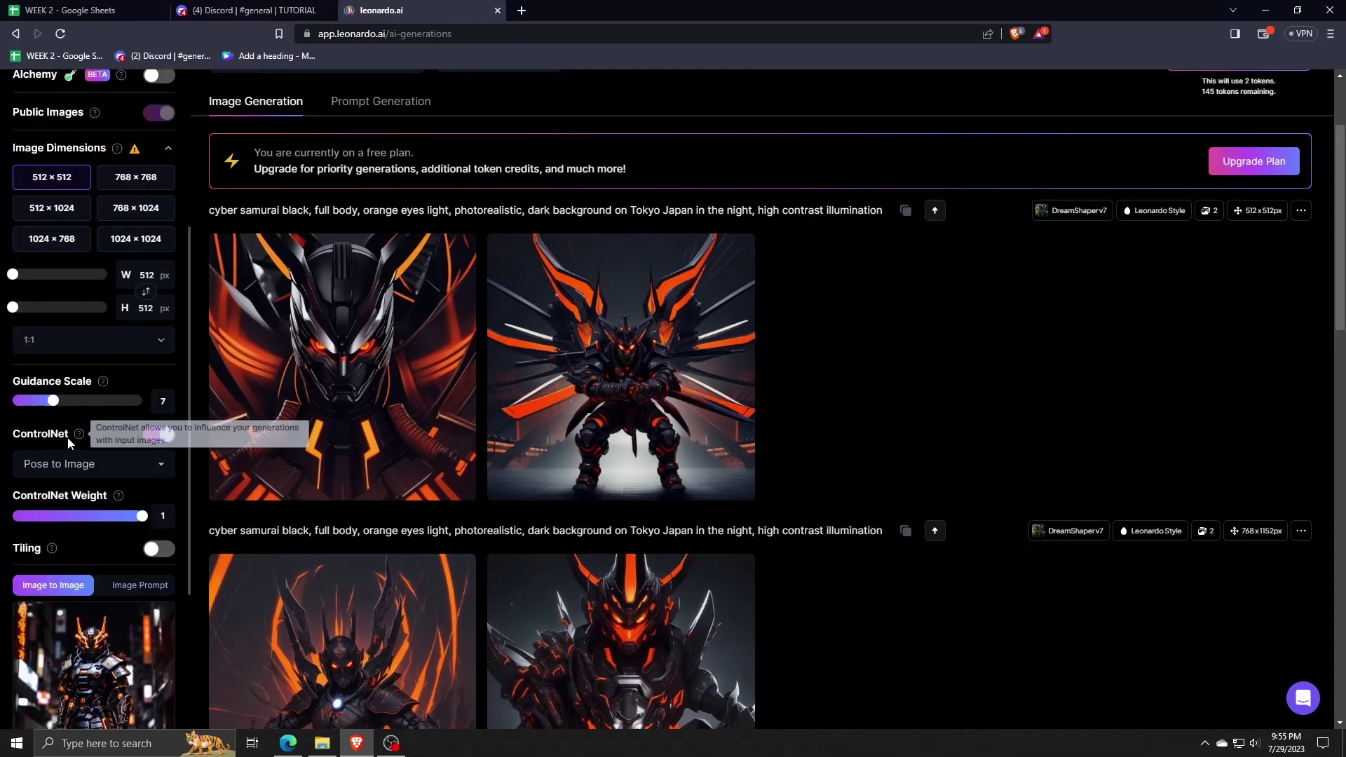
Step: Change ControlNet to Edge to Image and generate two 512×512 samurai images
{"action": "left_click", "coordinate": [104, 474]}
{"action": "left_click", "coordinate": [90, 496]}
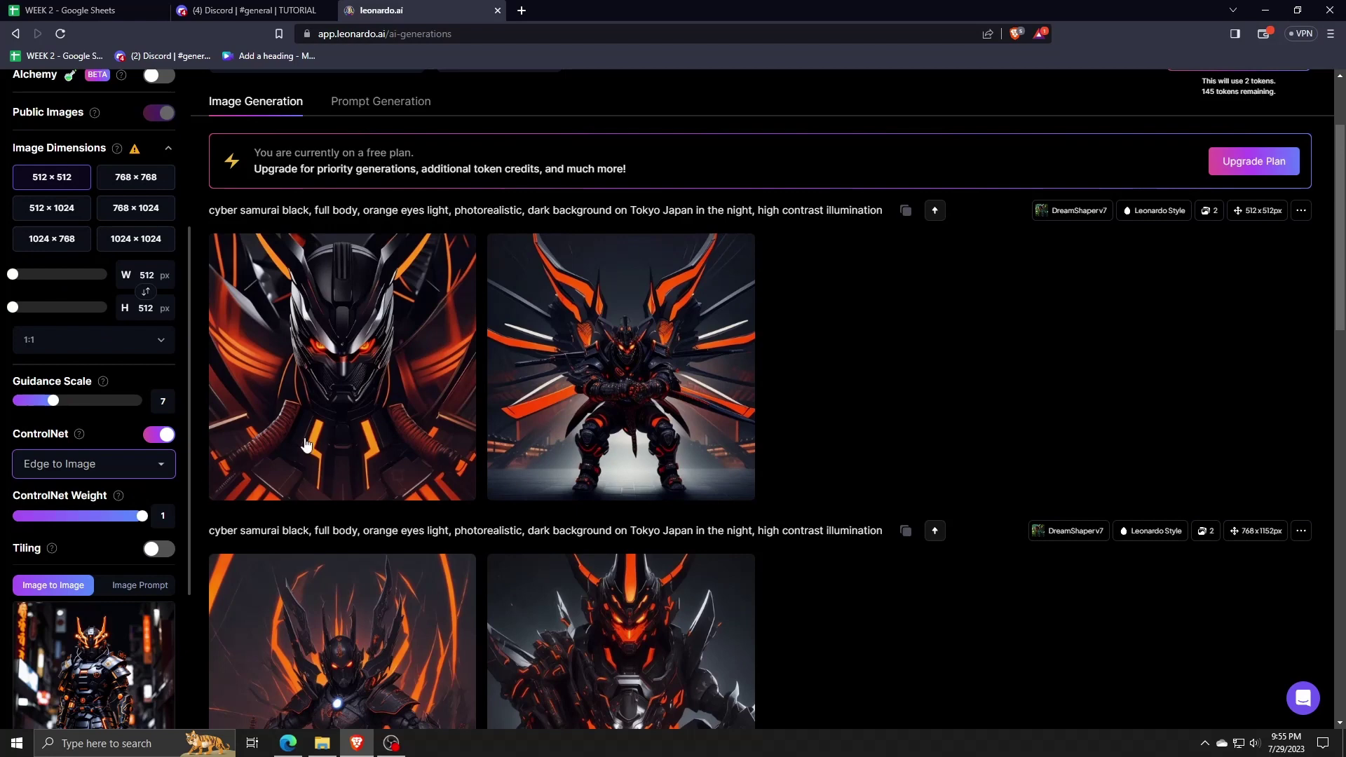
{"action": "scroll", "coordinate": [1243, 171], "scroll_direction": "up", "scroll_amount": 2}
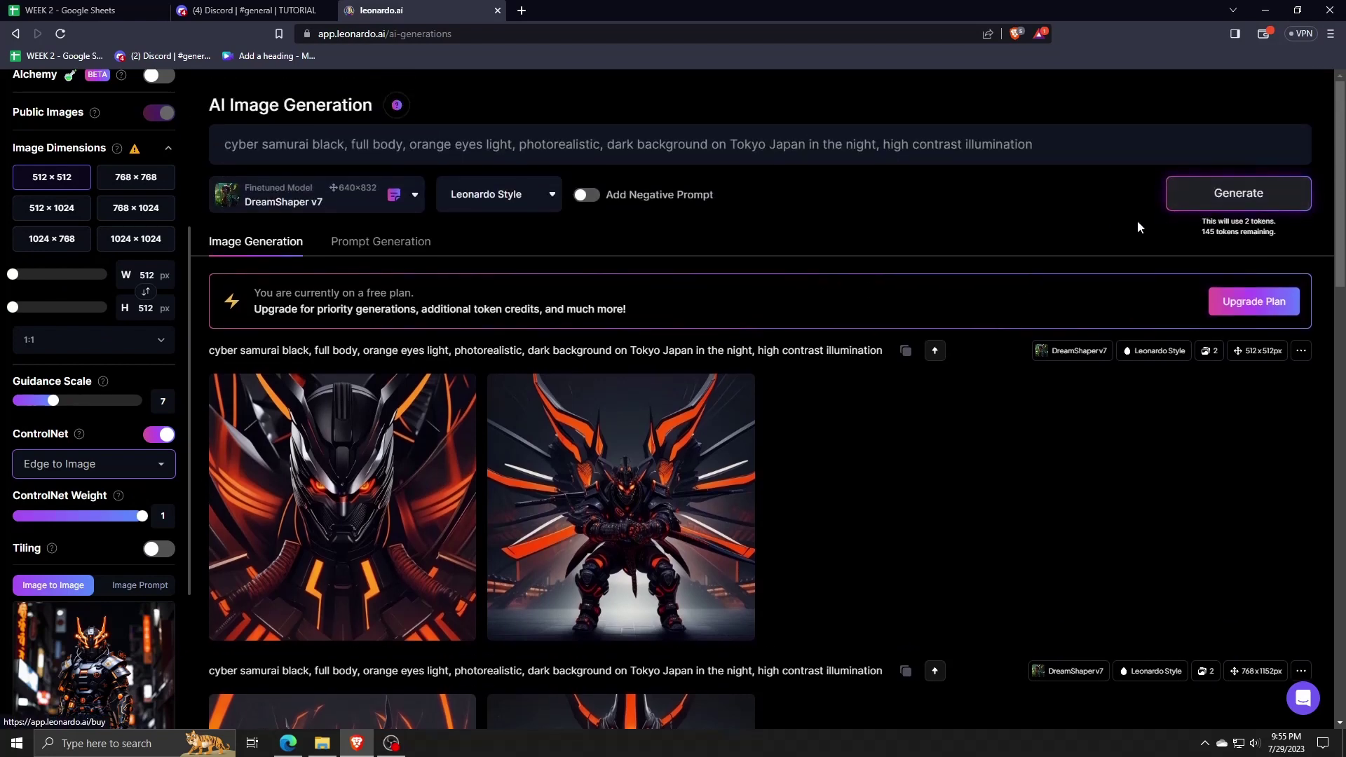
{"action": "left_click", "coordinate": [1180, 201]}
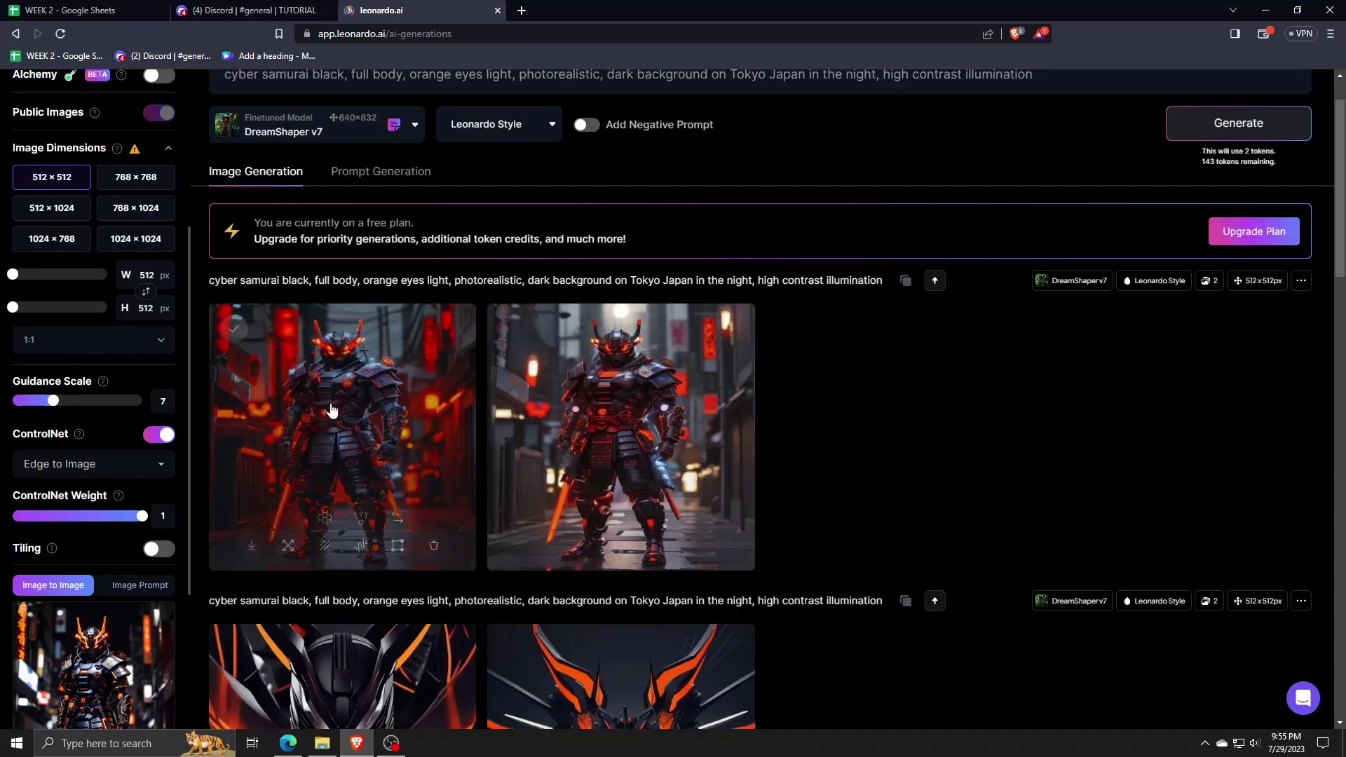
Step: Set the output dimensions to the 512 × 1024 preset
{"action": "left_click", "coordinate": [57, 208]}
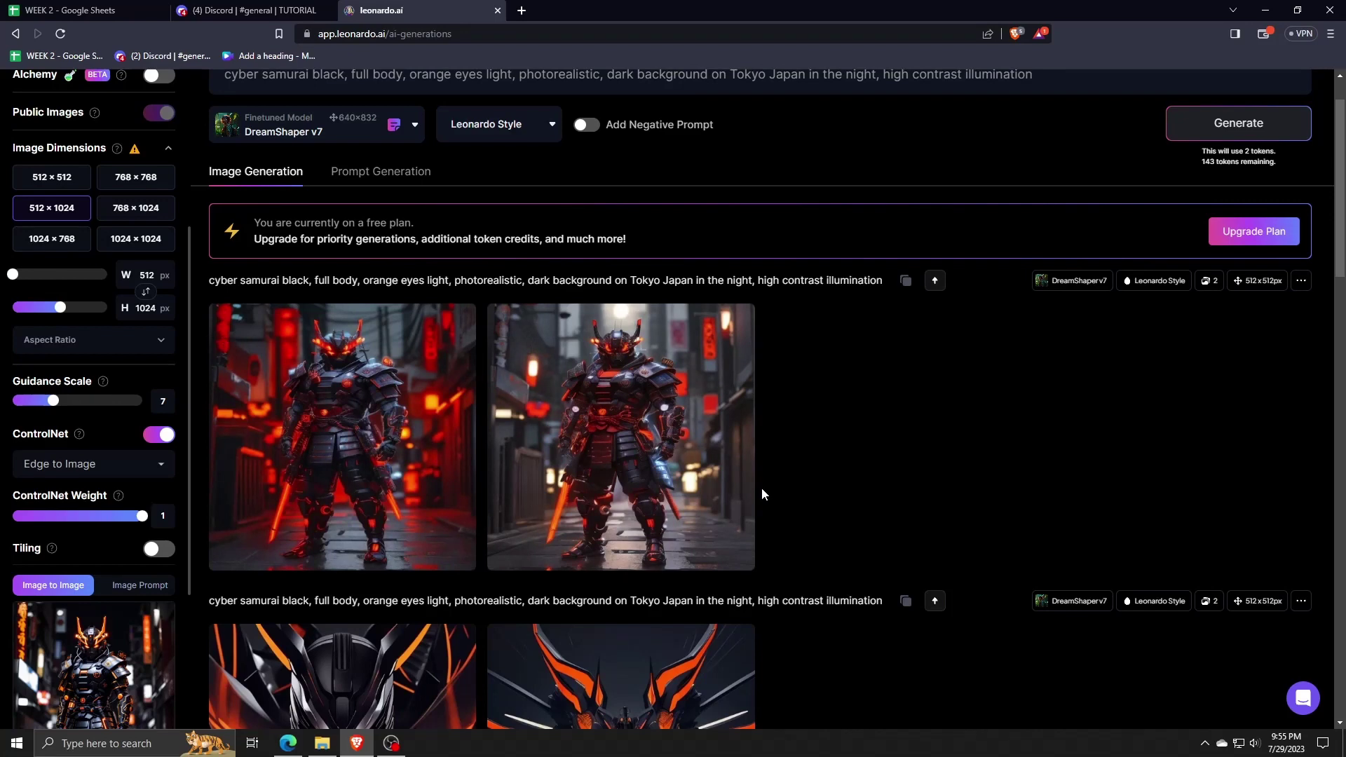
{"action": "scroll", "coordinate": [762, 493], "scroll_direction": "down", "scroll_amount": 1}
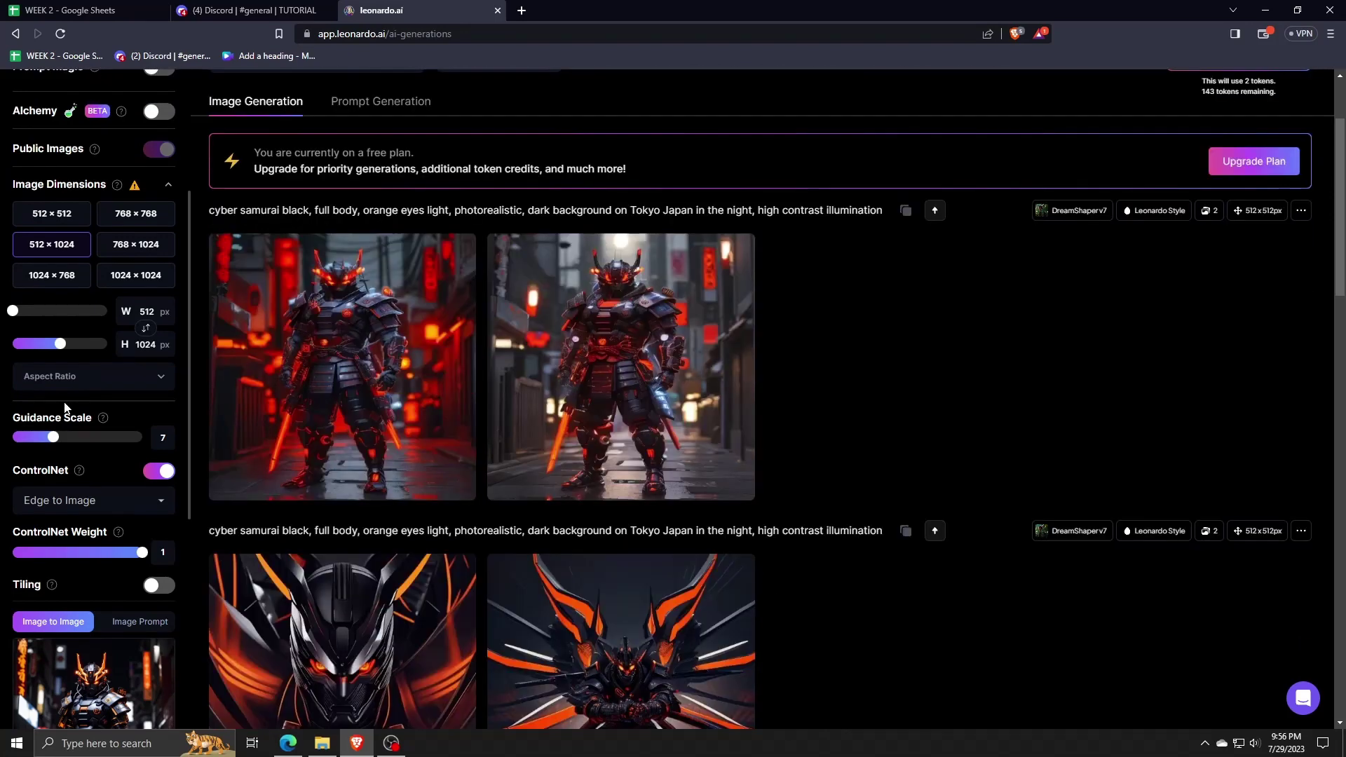
{"action": "scroll", "coordinate": [64, 402], "scroll_direction": "up", "scroll_amount": 4}
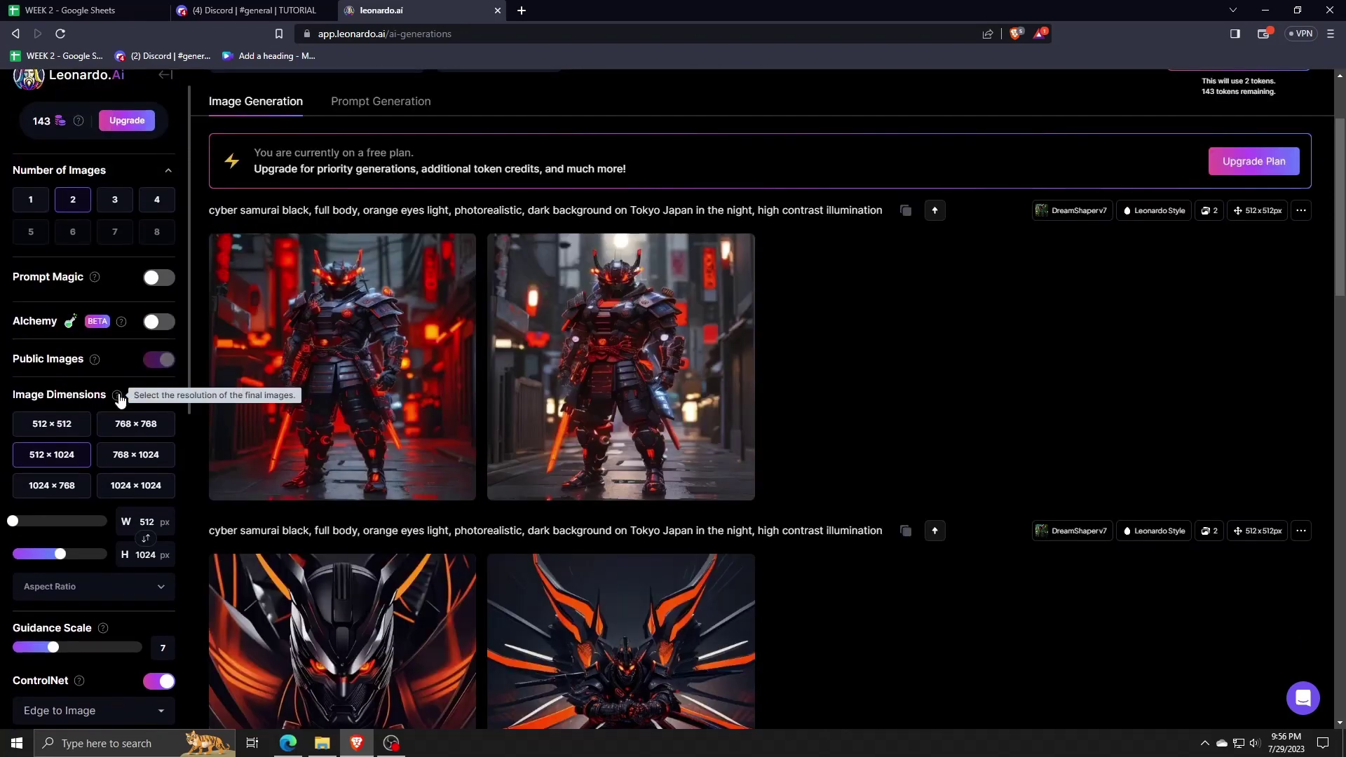
{"action": "left_click", "coordinate": [127, 398]}
{"action": "left_click", "coordinate": [160, 401]}
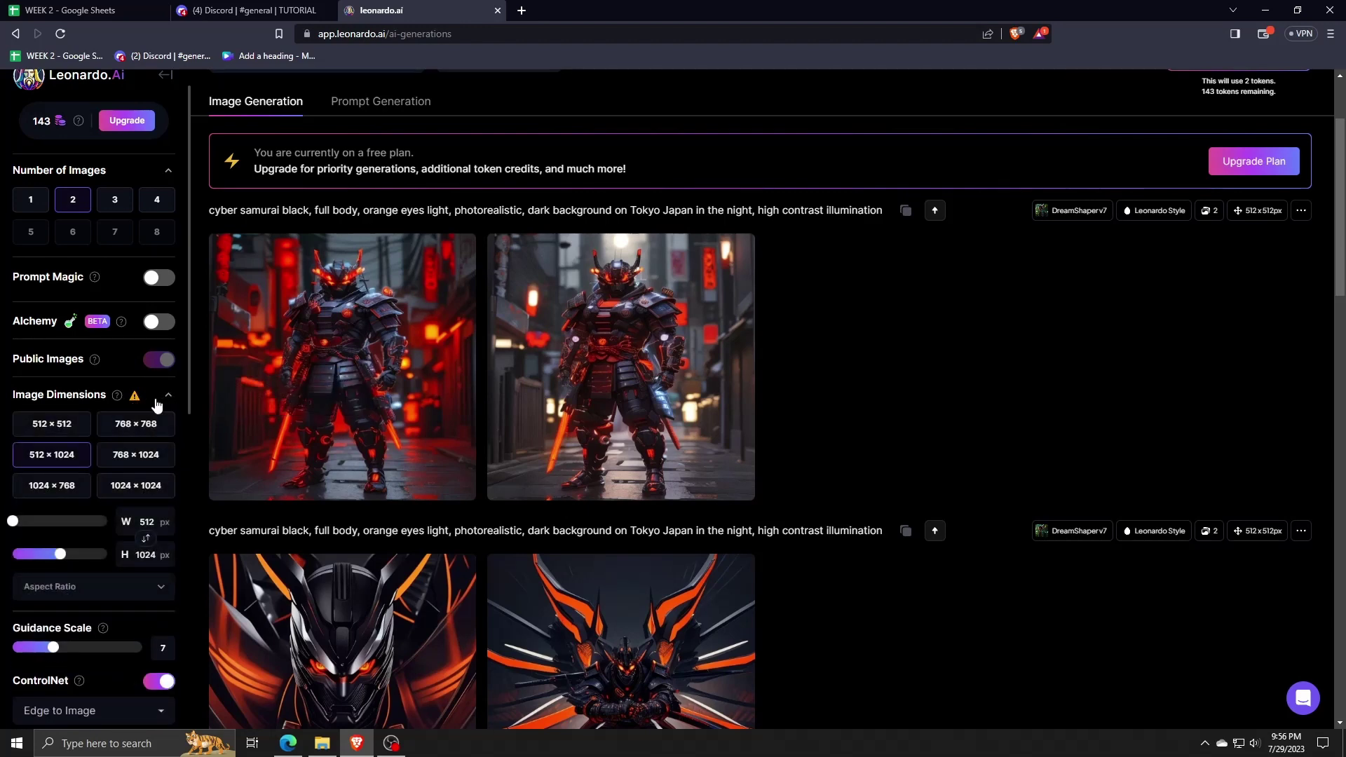
Step: Switch ControlNet to Depth to Image and generate the tall samurai pair
{"action": "scroll", "coordinate": [165, 402], "scroll_direction": "down", "scroll_amount": 2}
{"action": "scroll", "coordinate": [126, 420], "scroll_direction": "down", "scroll_amount": 3}
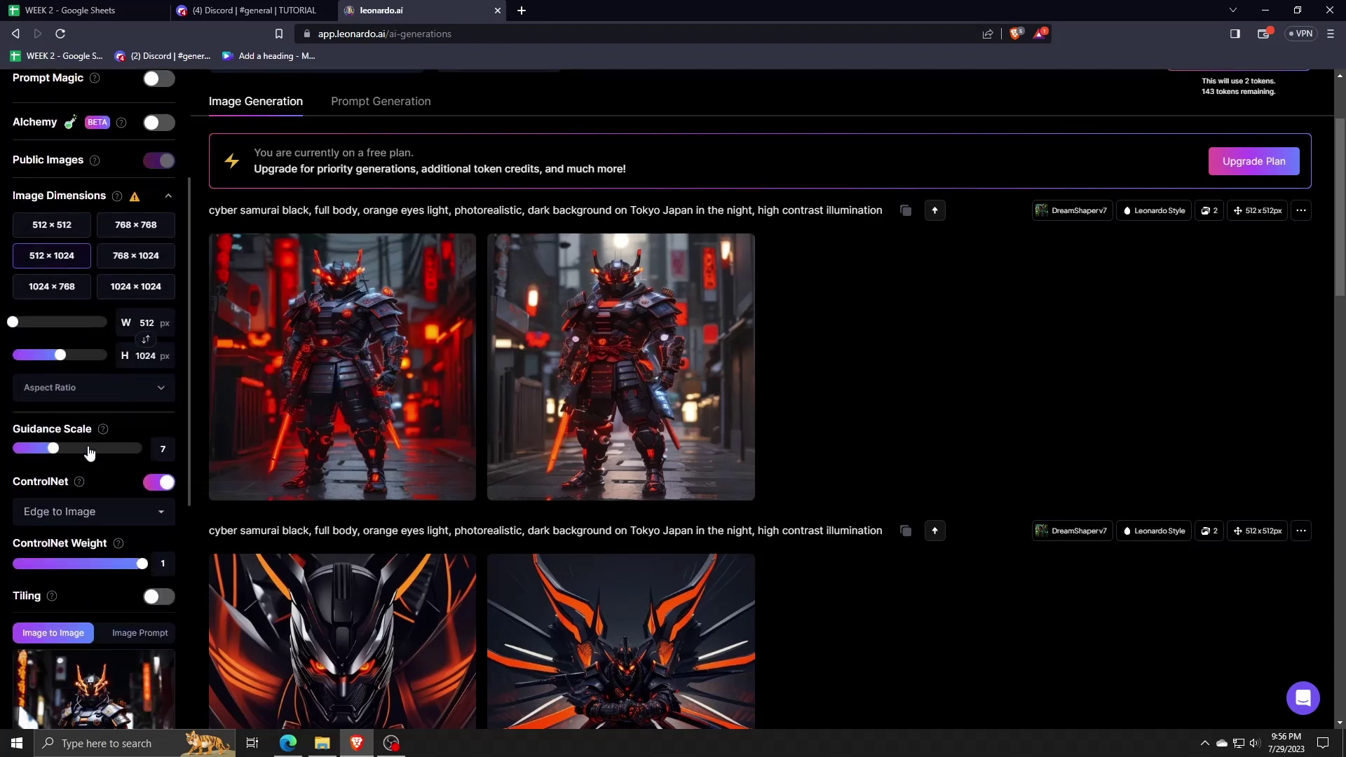
{"action": "left_click", "coordinate": [98, 361]}
{"action": "left_click", "coordinate": [70, 410]}
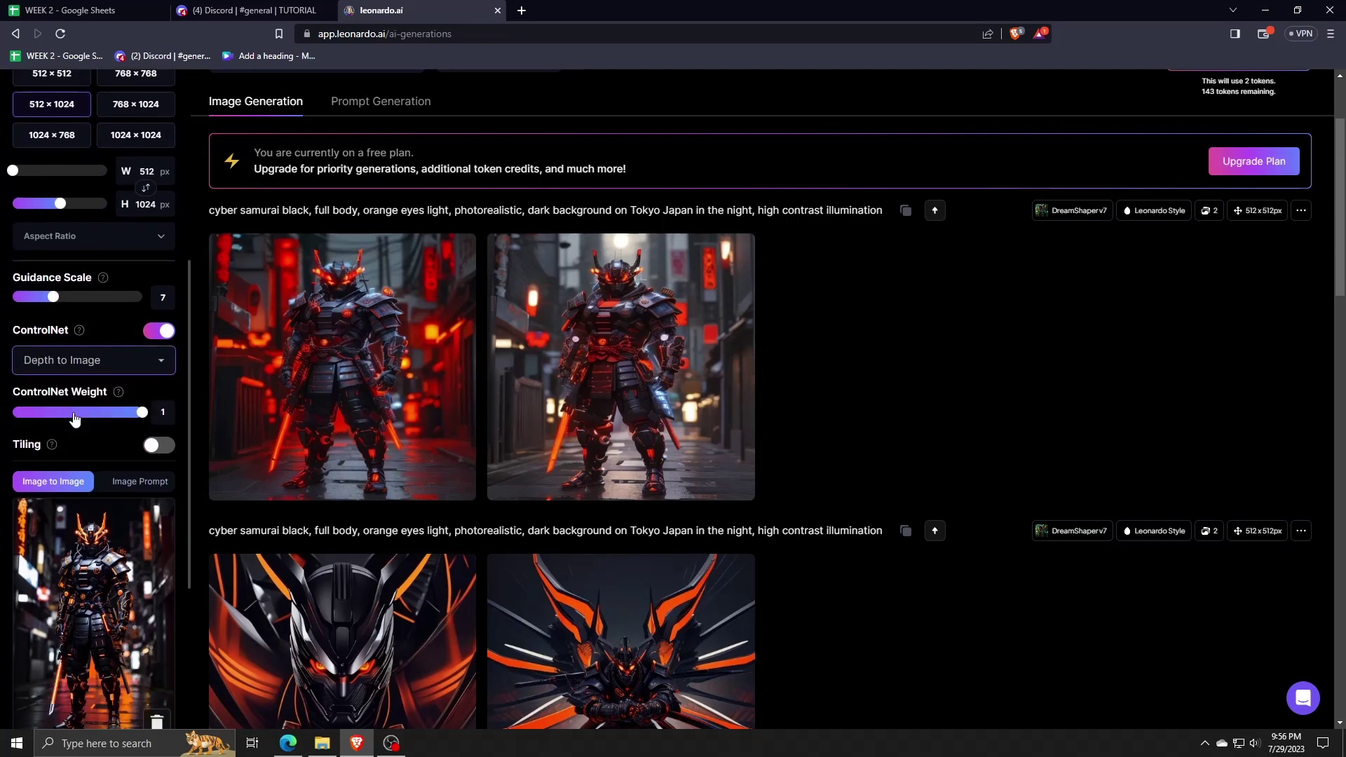
{"action": "scroll", "coordinate": [1243, 173], "scroll_direction": "up", "scroll_amount": 2}
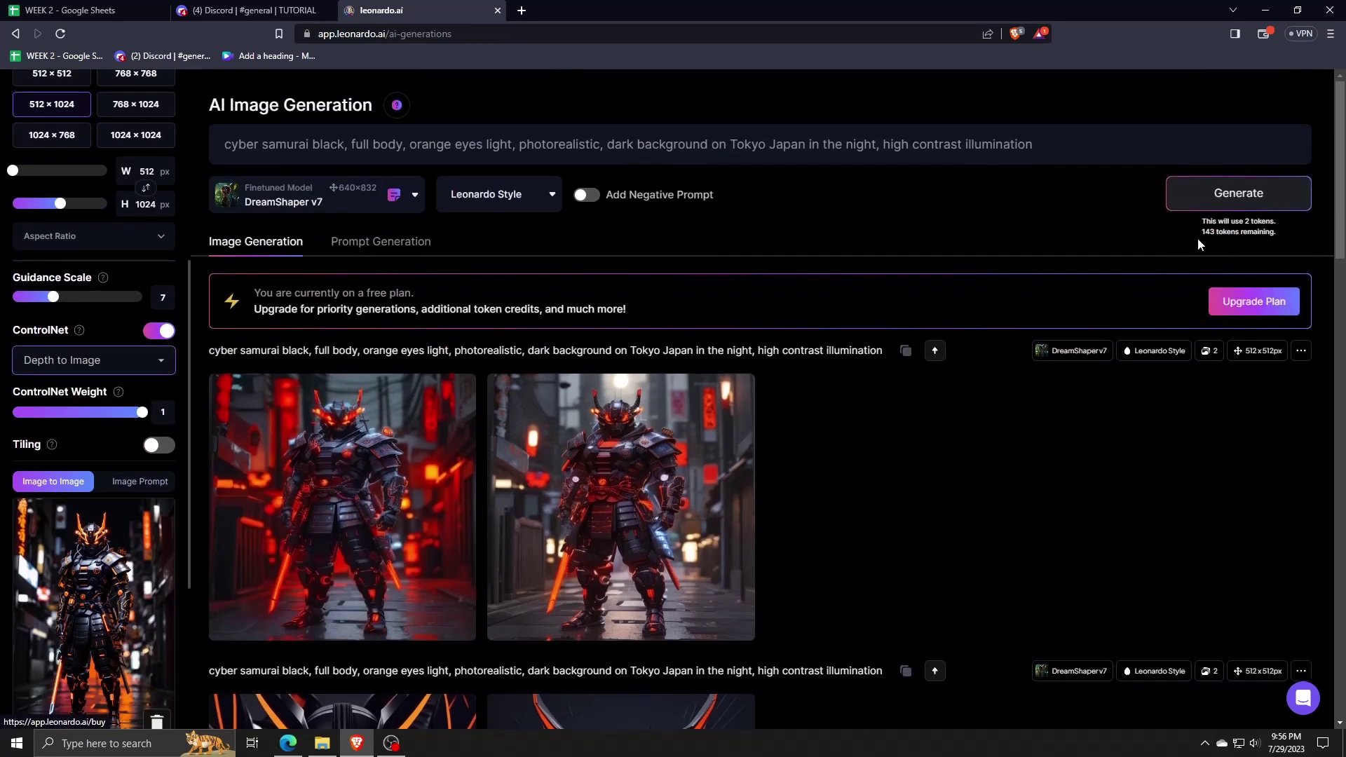
{"action": "left_click", "coordinate": [1238, 194]}
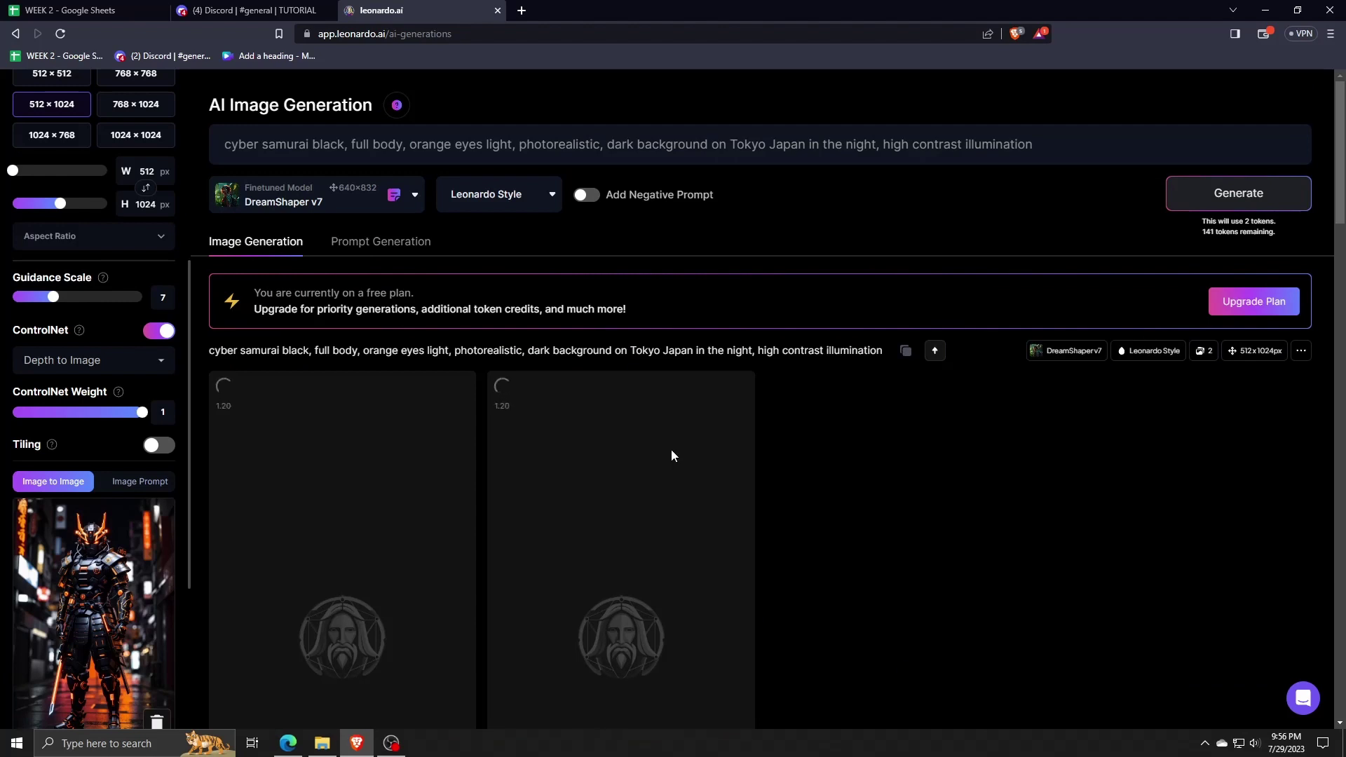
{"action": "scroll", "coordinate": [569, 440], "scroll_direction": "down", "scroll_amount": 1}
{"action": "scroll", "coordinate": [569, 440], "scroll_direction": "down", "scroll_amount": 3}
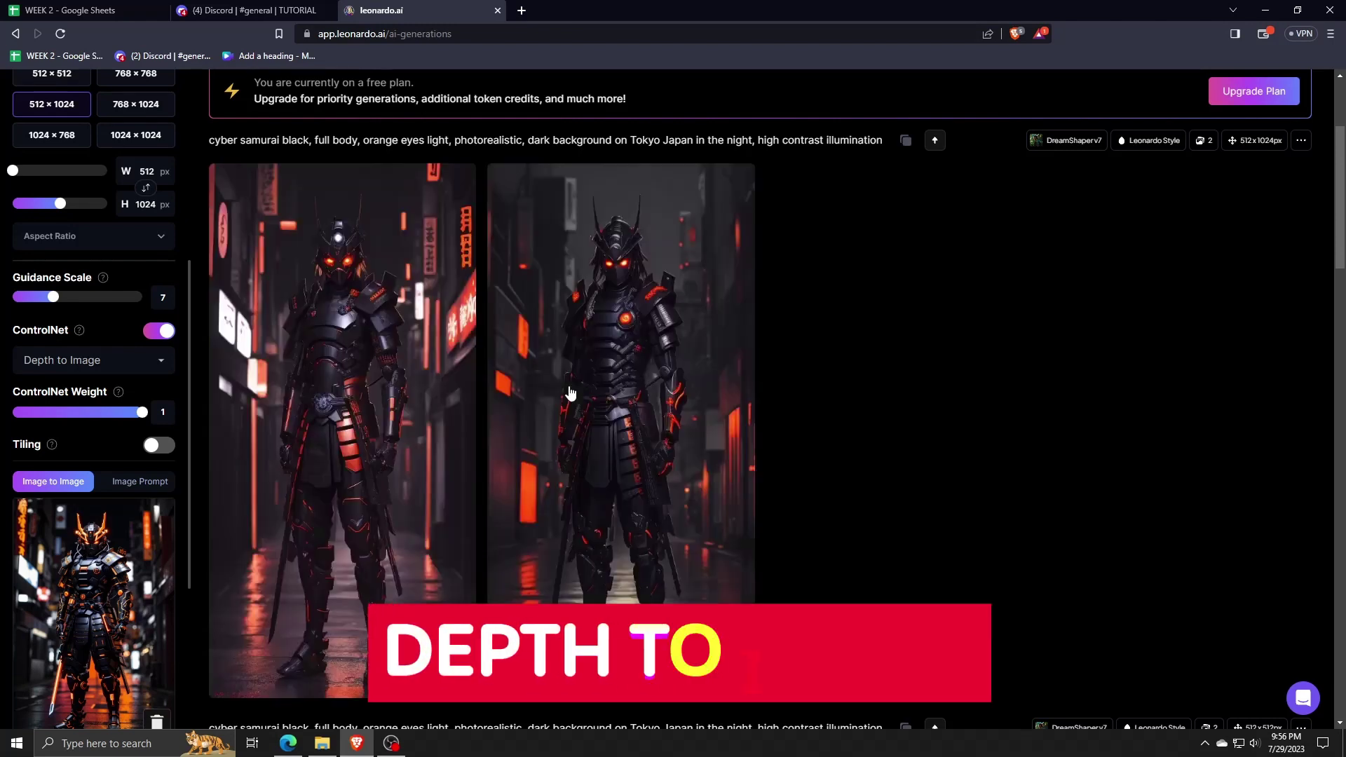
{"action": "scroll", "coordinate": [722, 390], "scroll_direction": "down", "scroll_amount": 1}
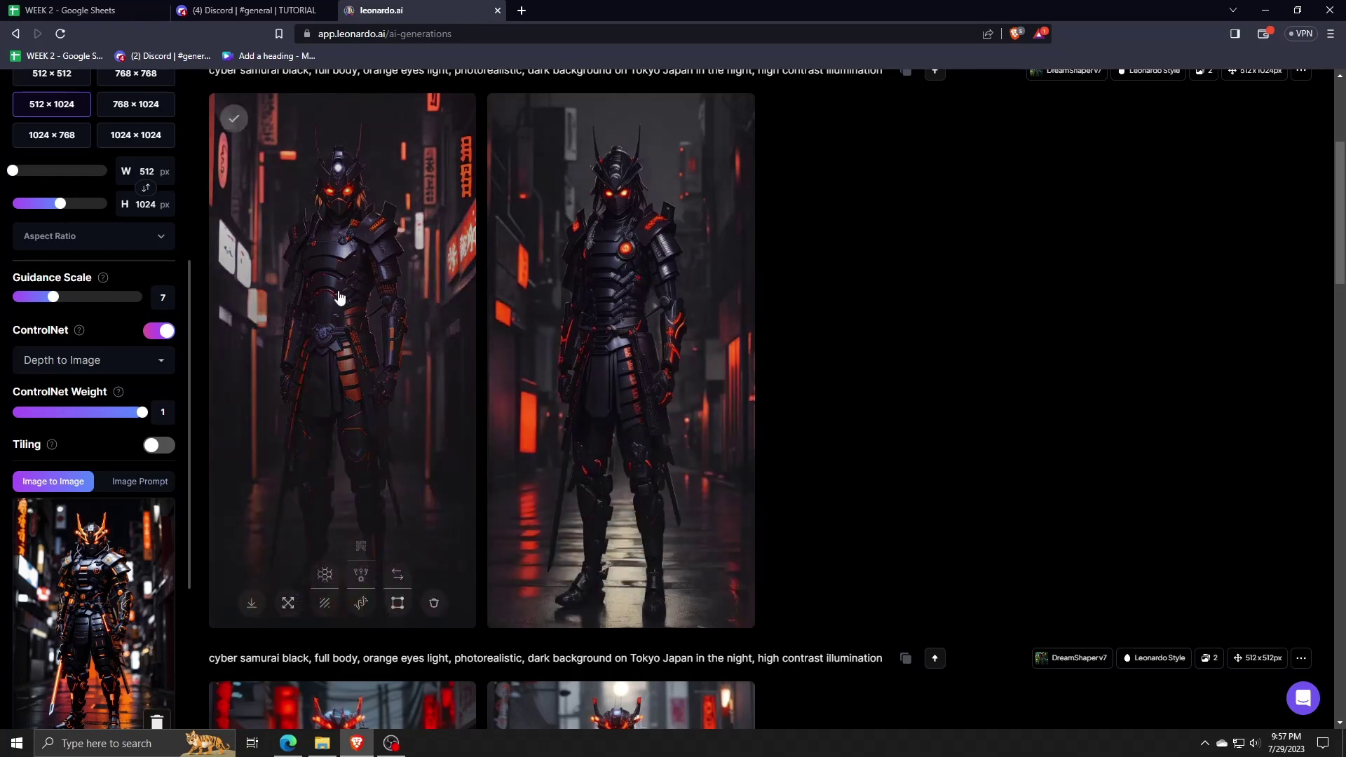
{"action": "scroll", "coordinate": [862, 386], "scroll_direction": "up", "scroll_amount": 1}
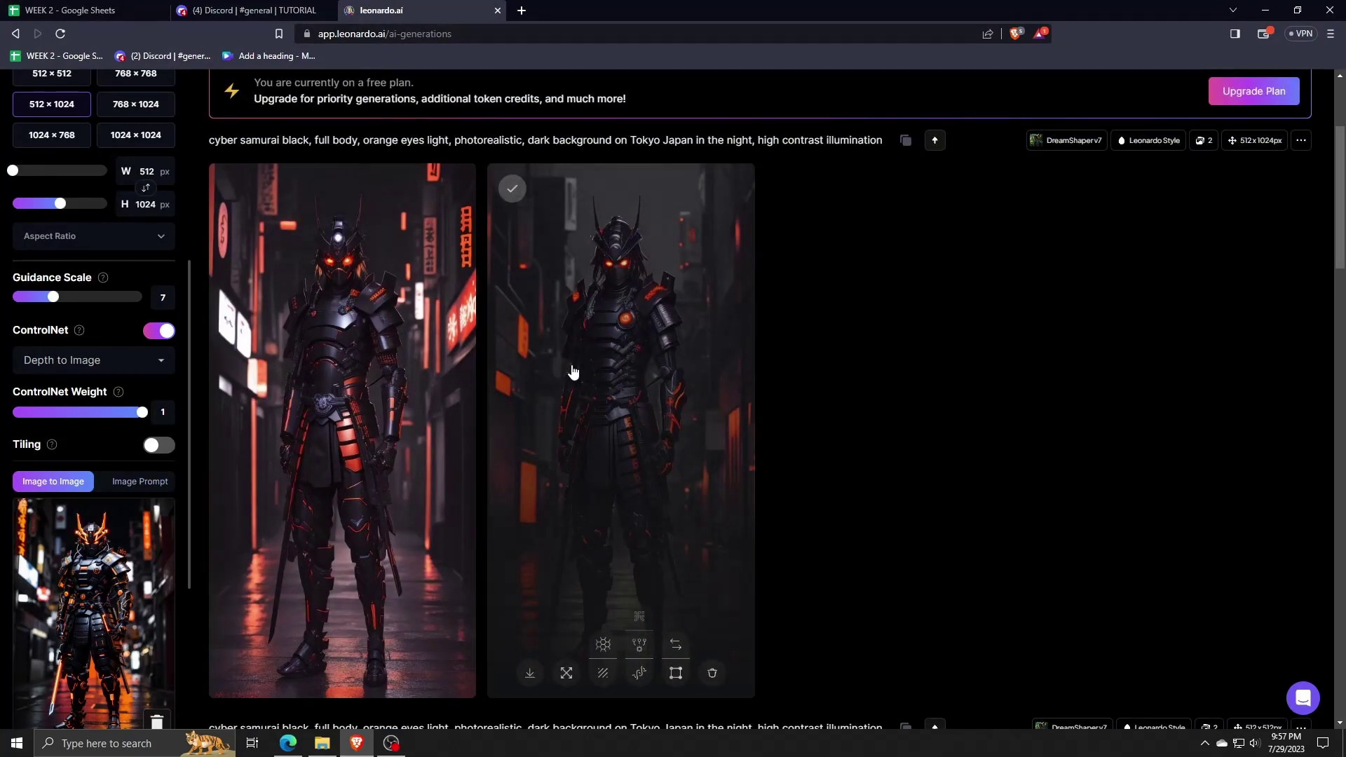
Step: View the first Depth to Image result full size, then advance to the second
{"action": "left_click", "coordinate": [367, 393]}
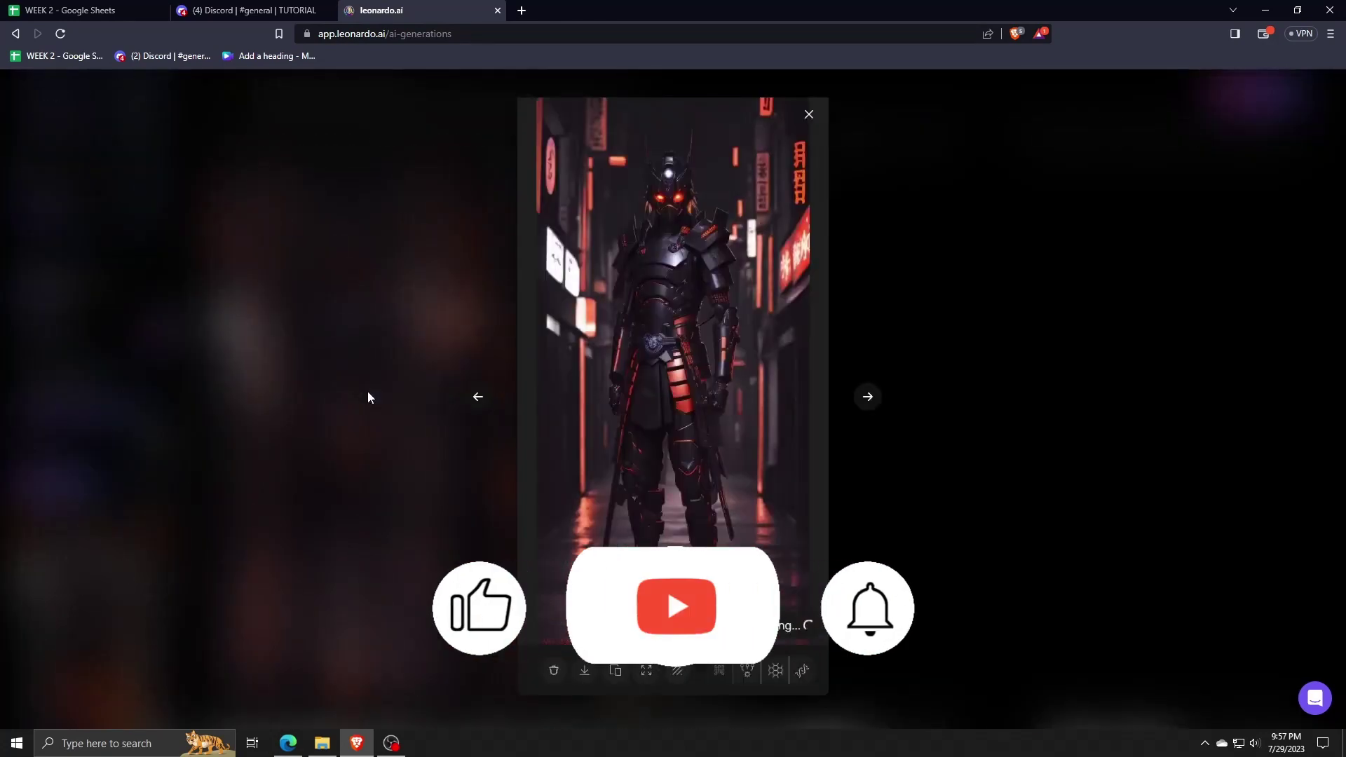
{"action": "left_click", "coordinate": [868, 398]}
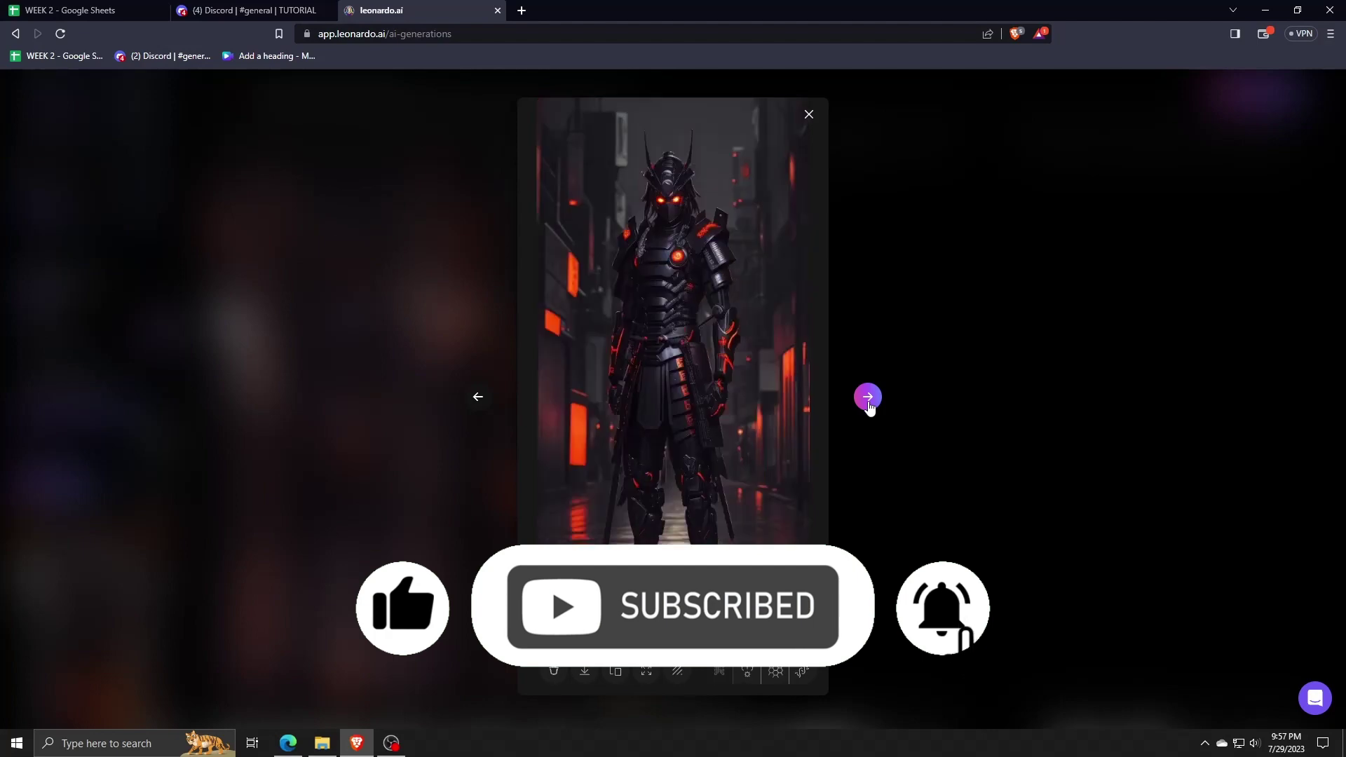